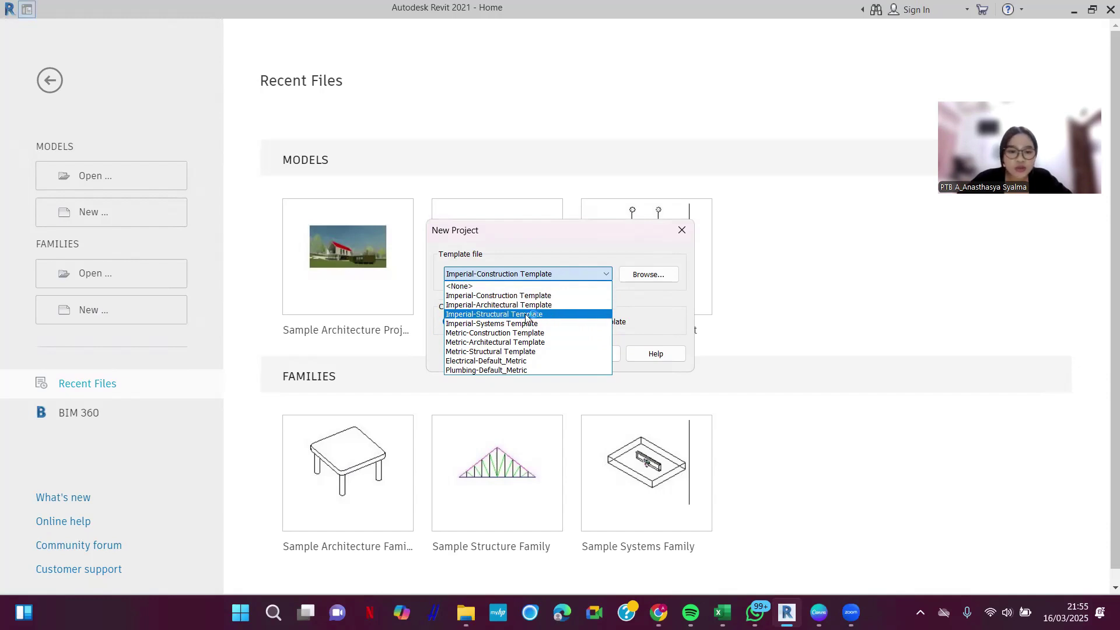
key("Down")
key("Down")
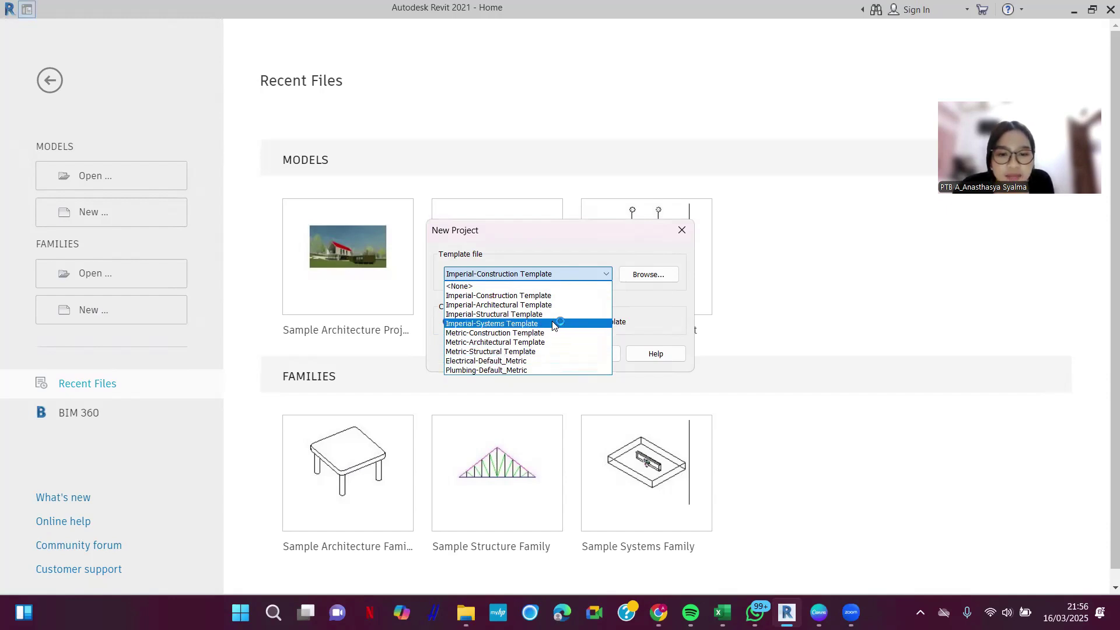
left_click(776, 279)
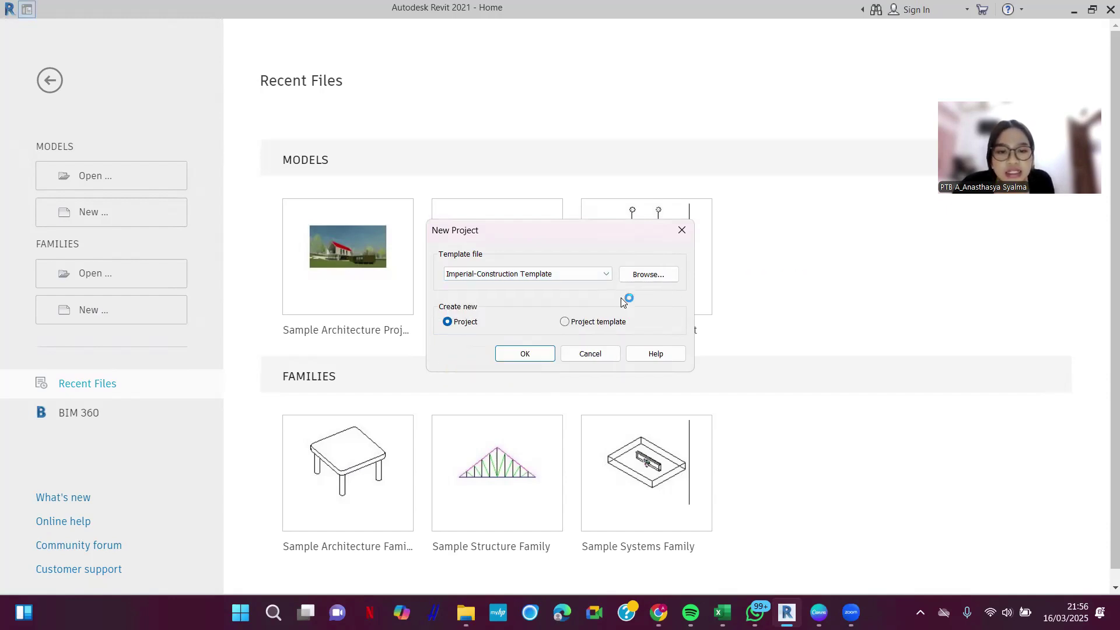
left_click(511, 280)
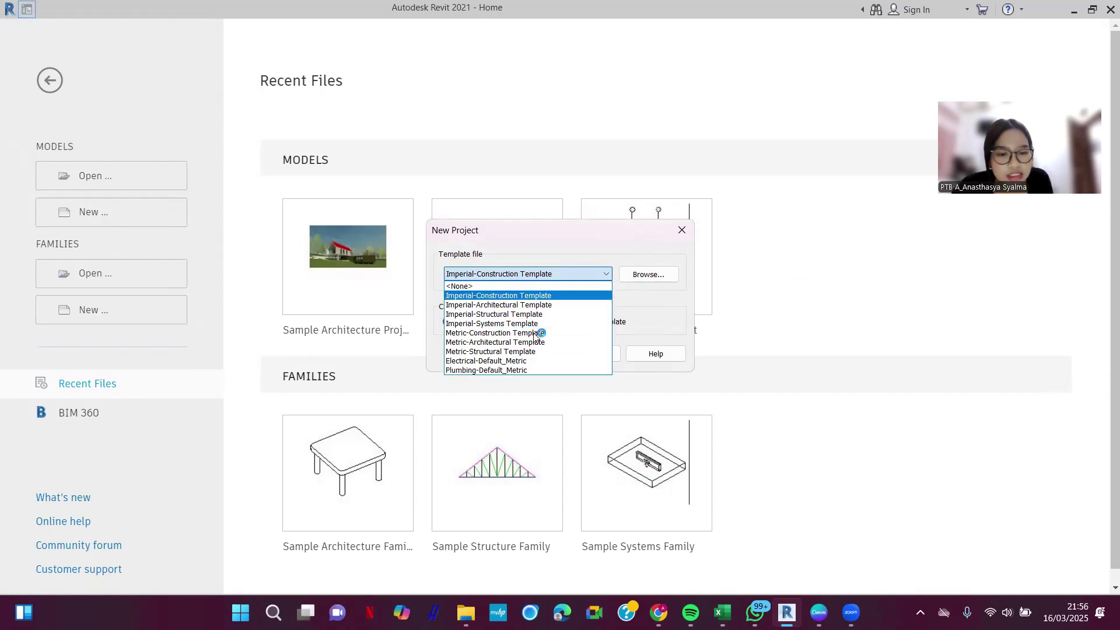
left_click(651, 275)
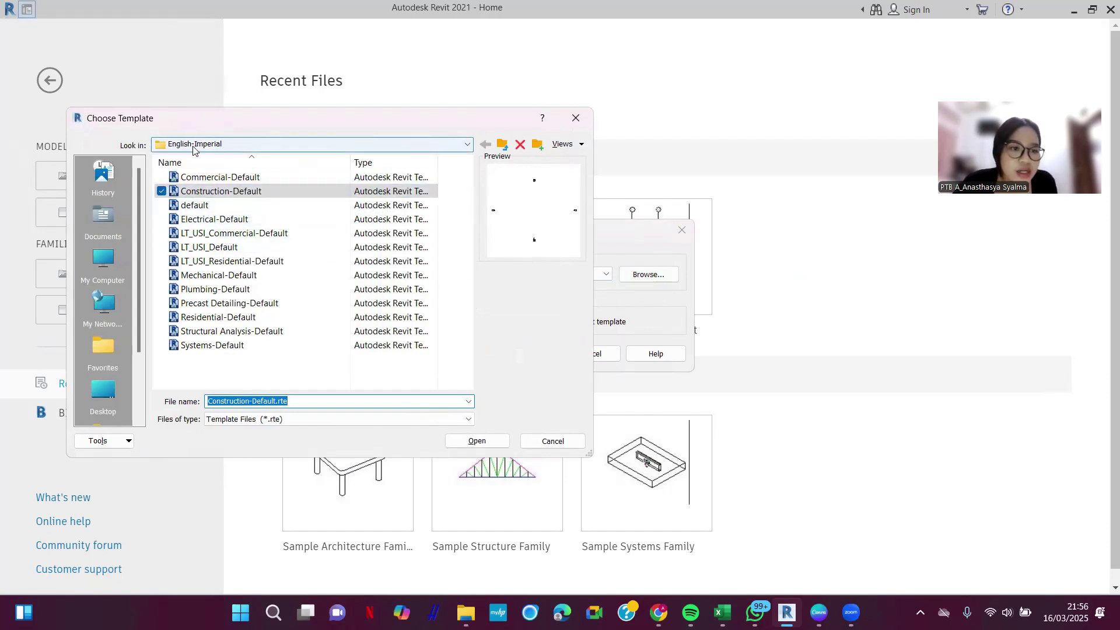
left_click(224, 146)
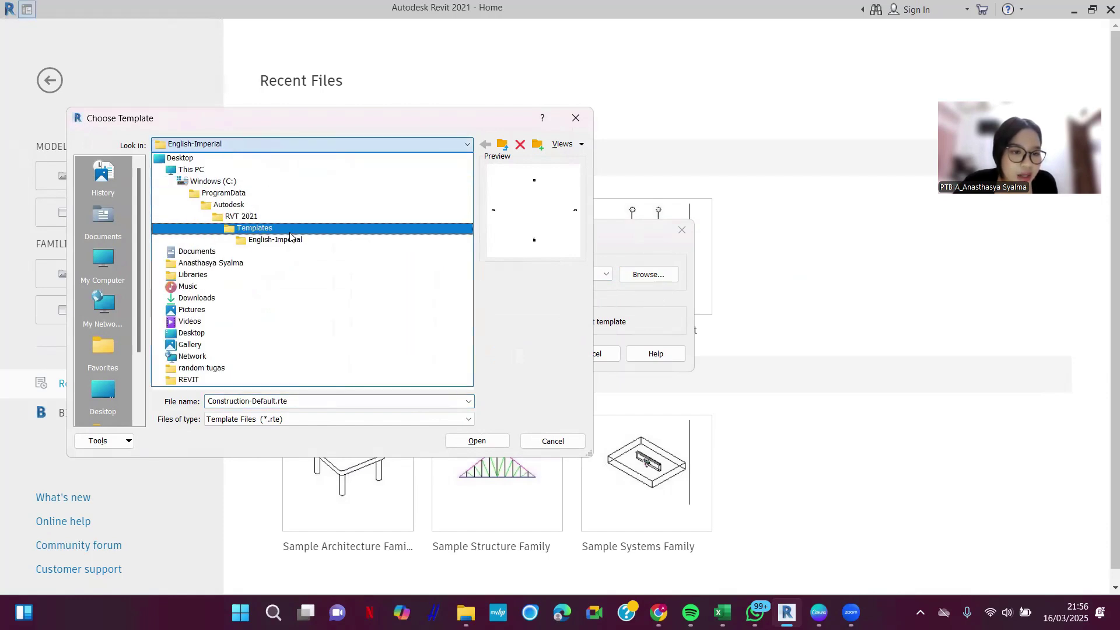
left_click(236, 158)
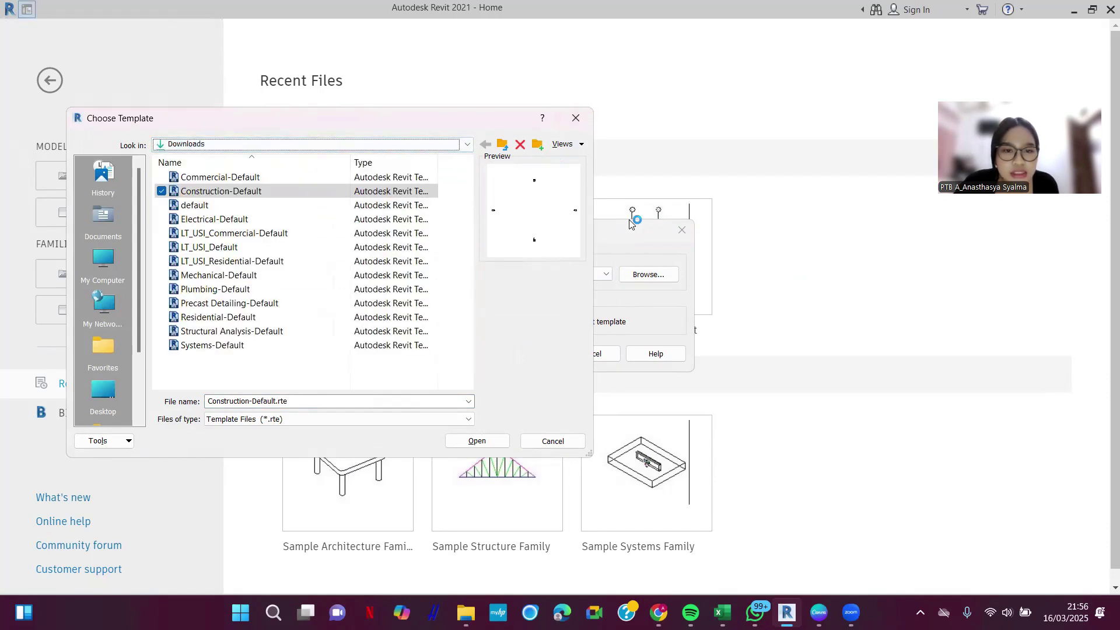
left_click(260, 276)
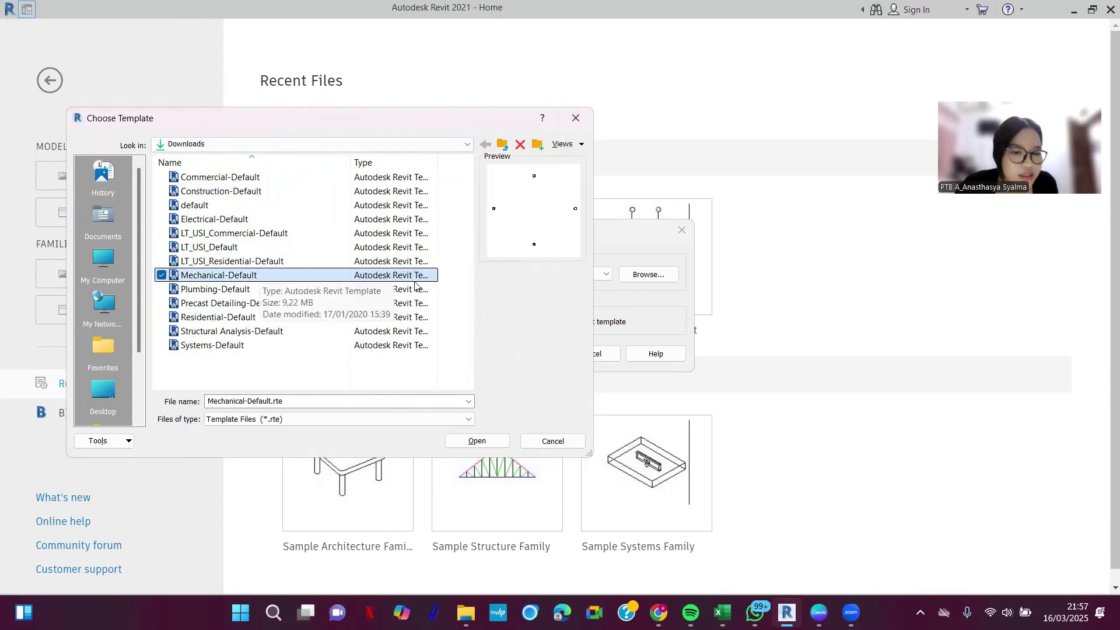
left_click(477, 441)
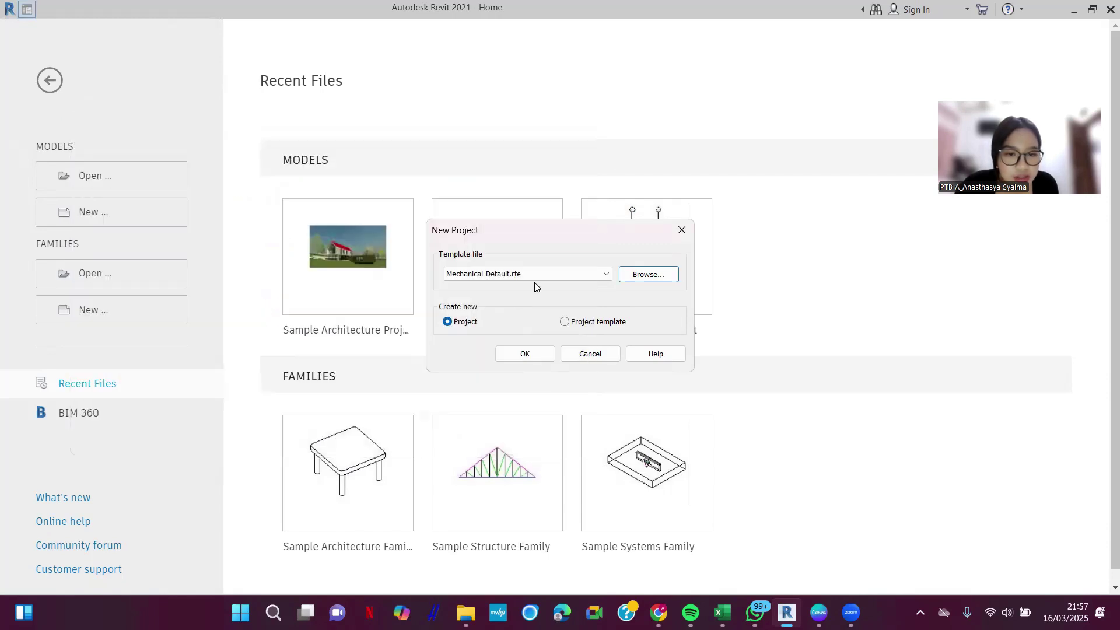
left_click(537, 275)
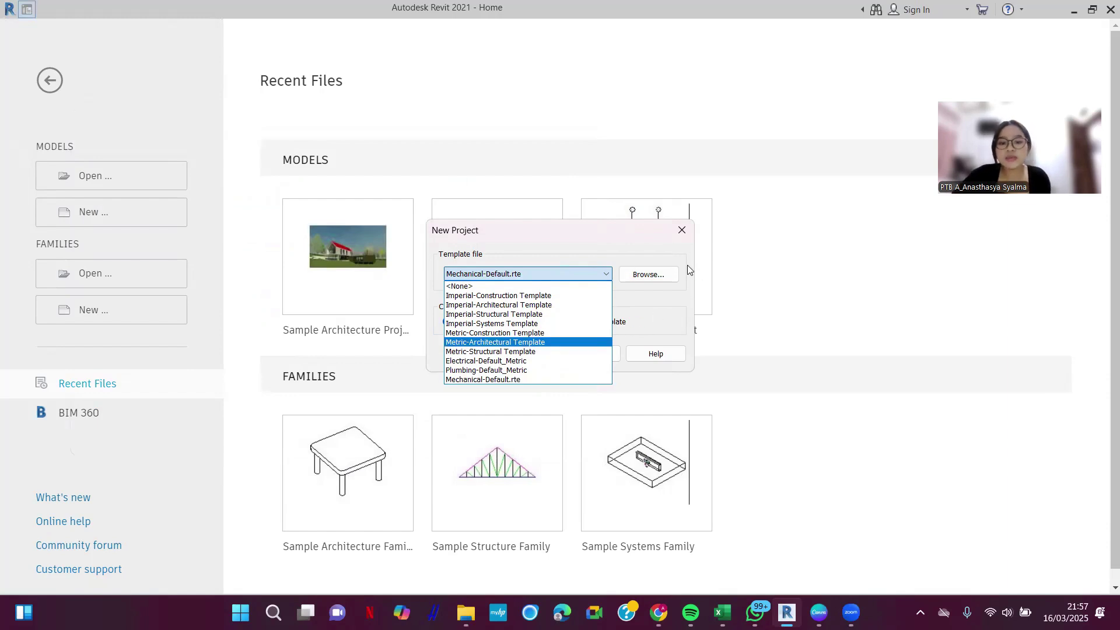
left_click(664, 245)
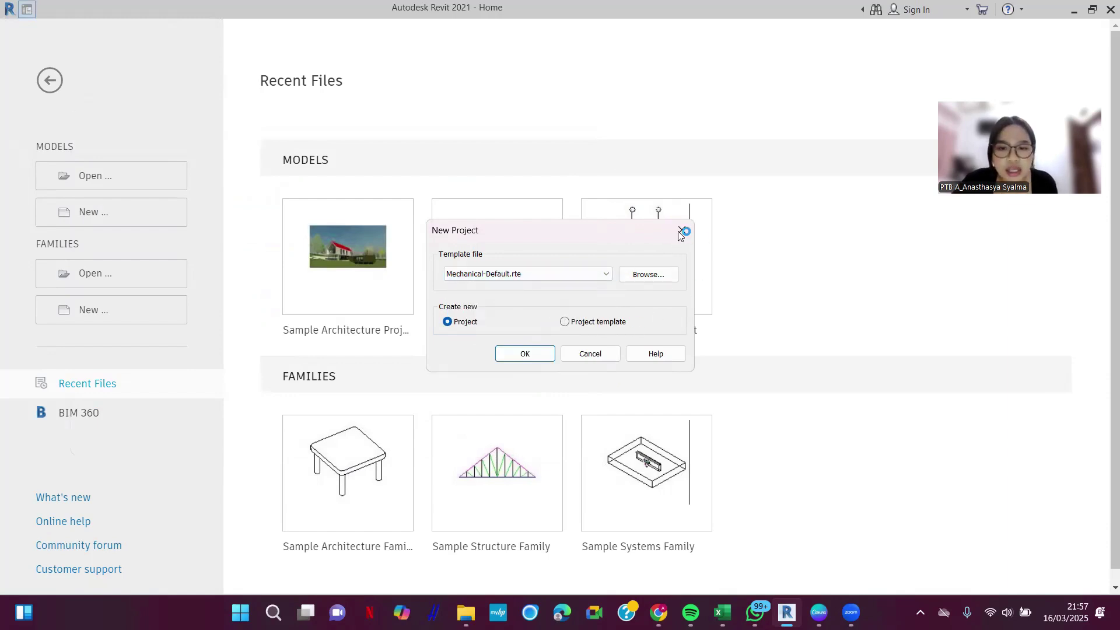
left_click(682, 230)
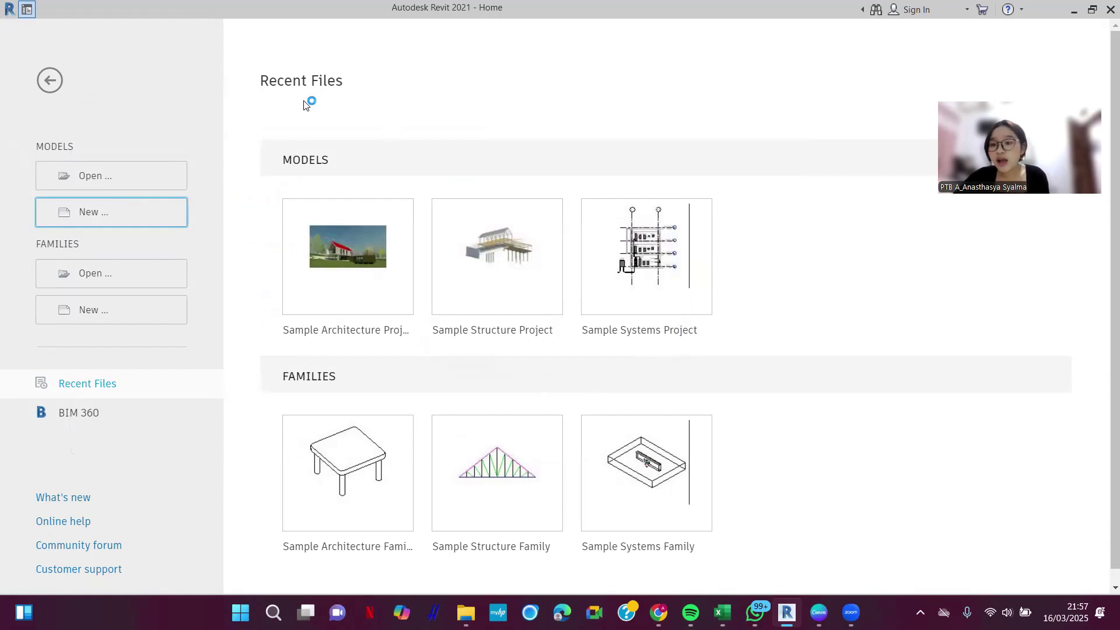
Step: Leave the Home screen and open the File Locations settings in the program options
left_click(28, 10)
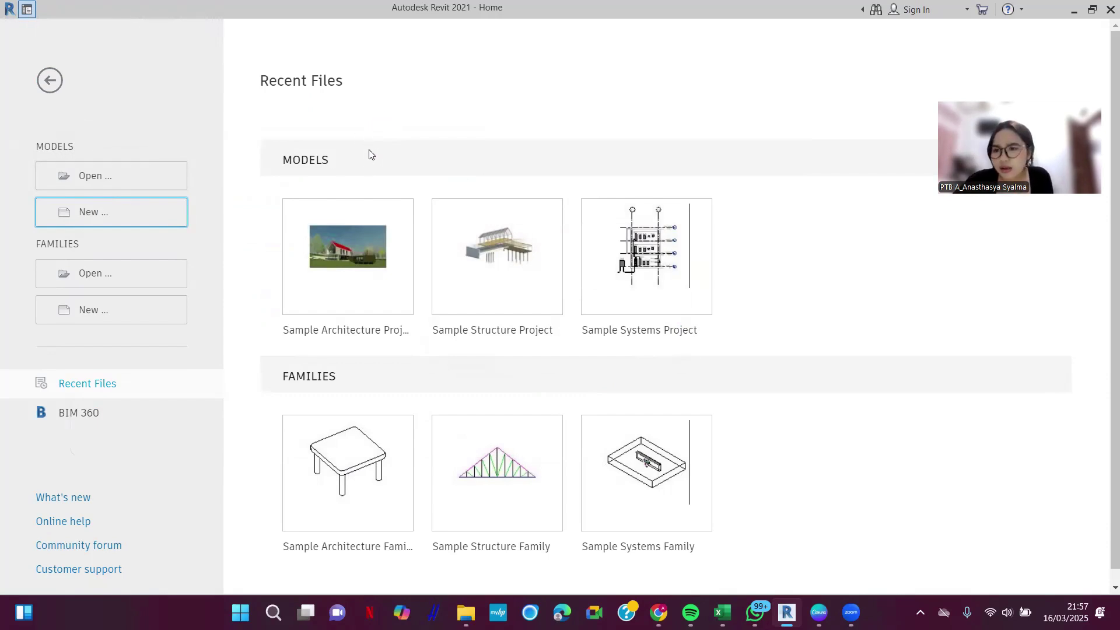
left_click(29, 13)
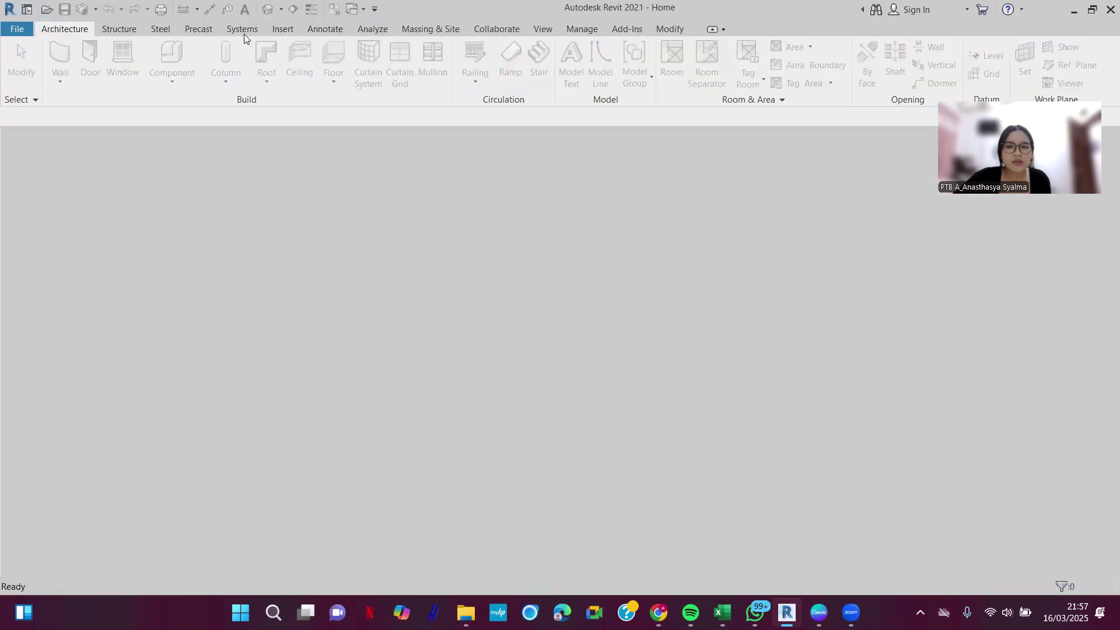
left_click(8, 11)
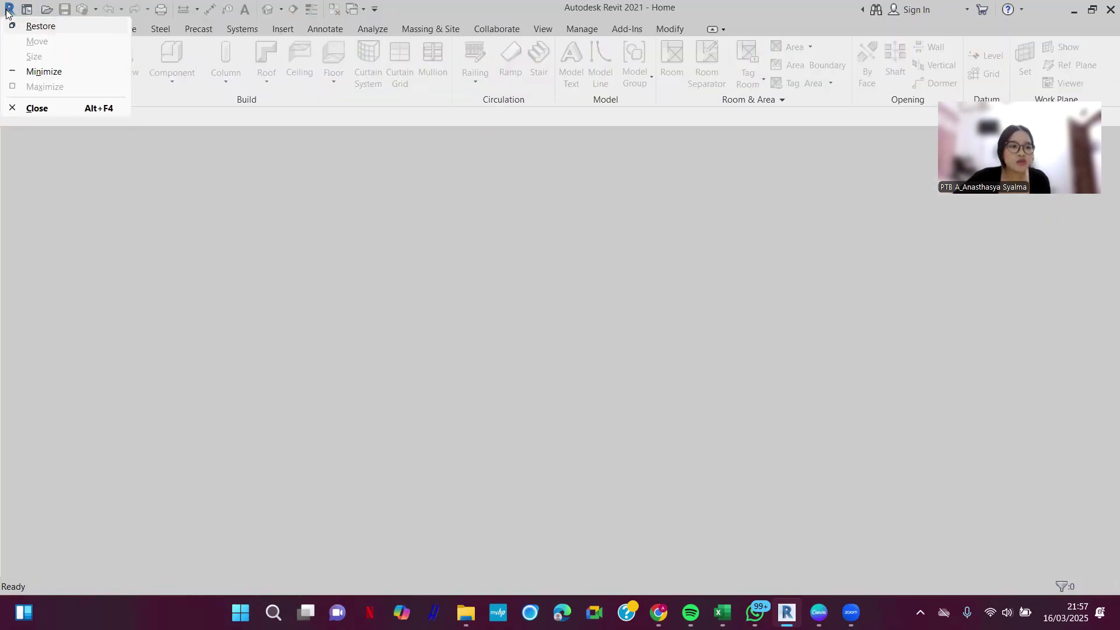
left_click(28, 9)
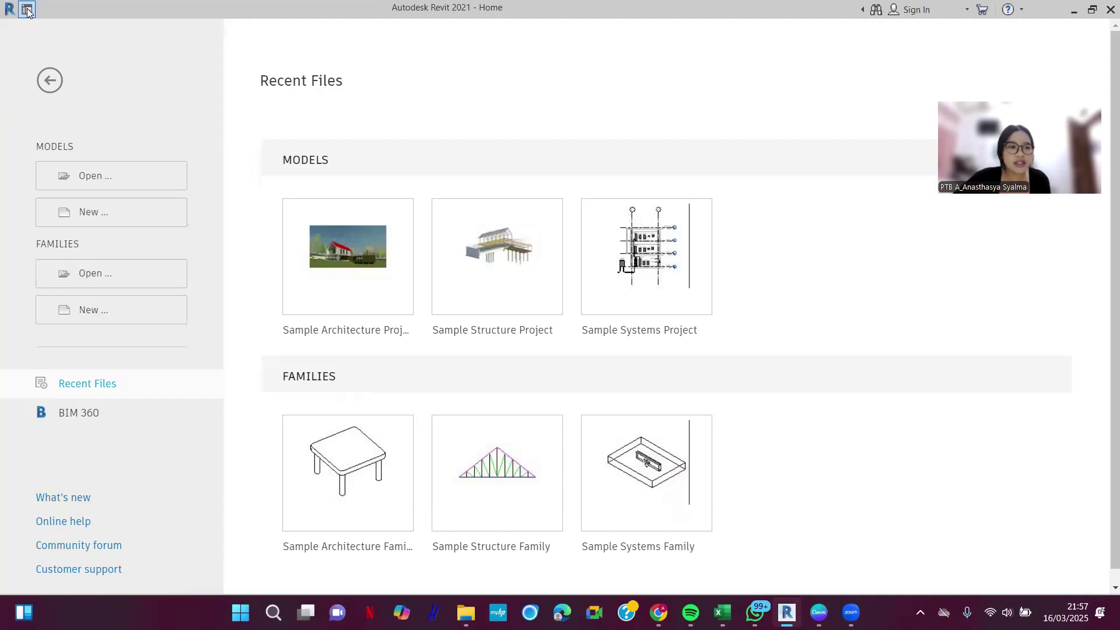
left_click(25, 11)
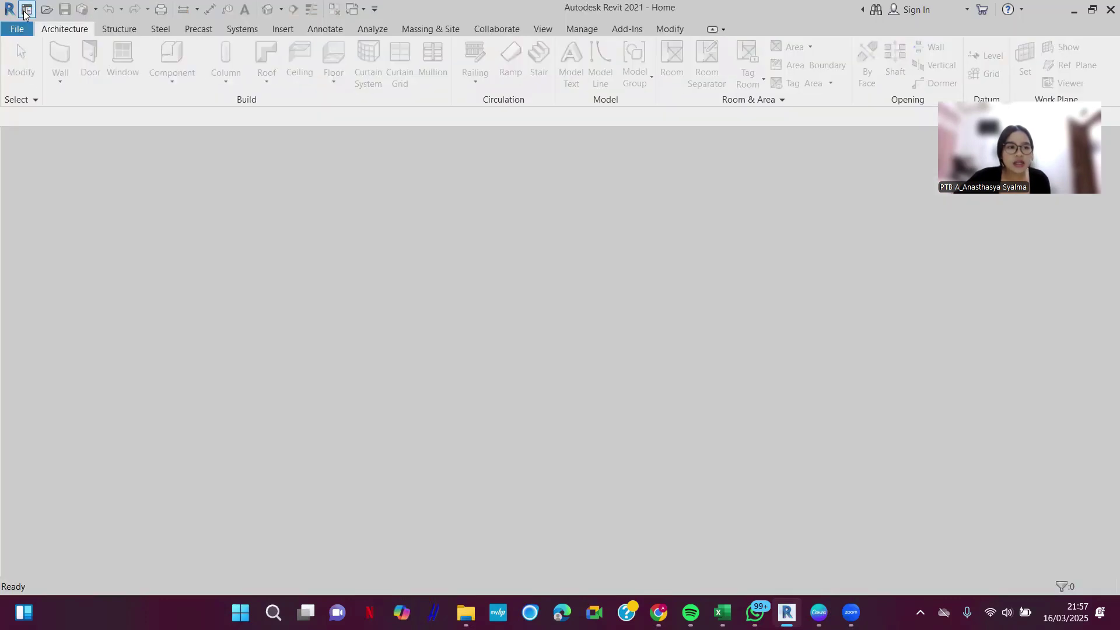
left_click(25, 11)
left_click(23, 29)
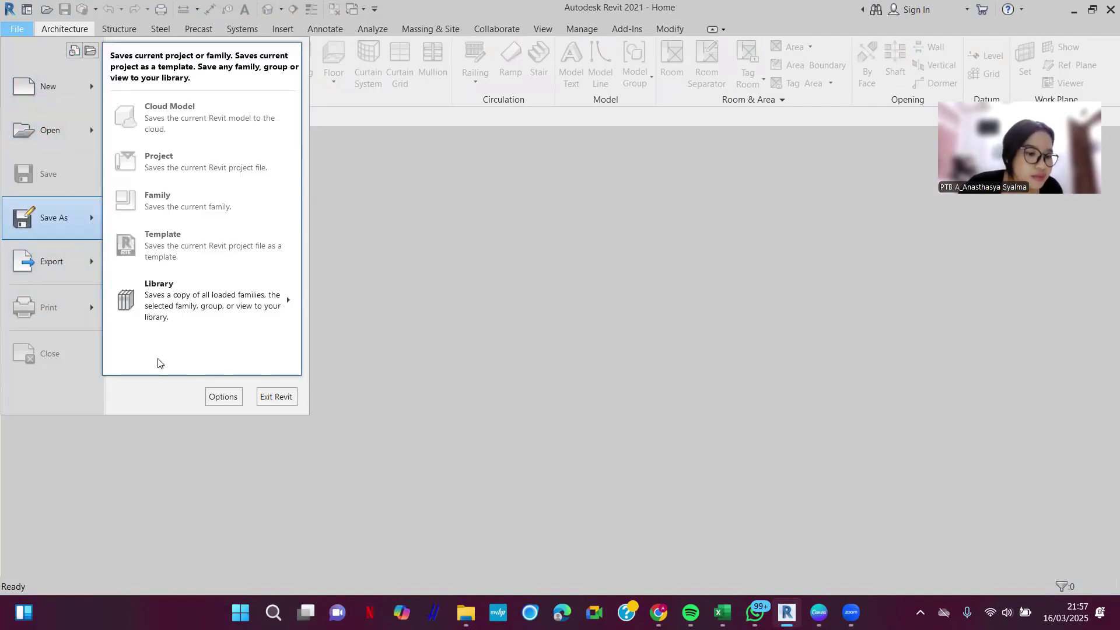
left_click(223, 396)
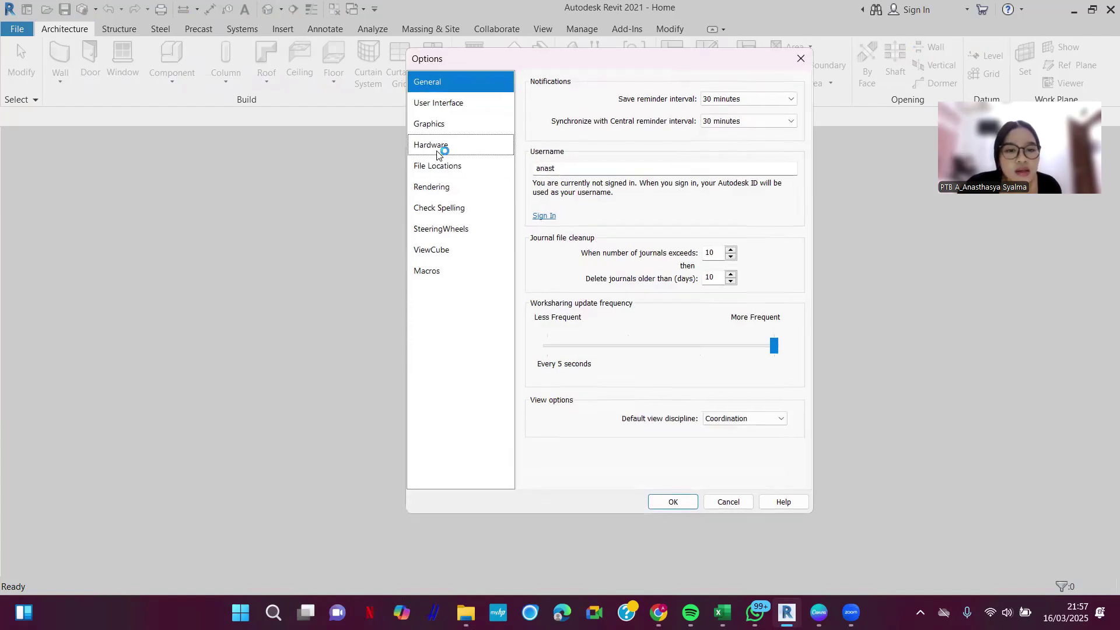
left_click(440, 167)
Step: Add the Mechanical-Default template from the English-Imperial folder to the project templates list
scroll(583, 159, "down", 2)
left_click_drag(583, 168, 549, 157)
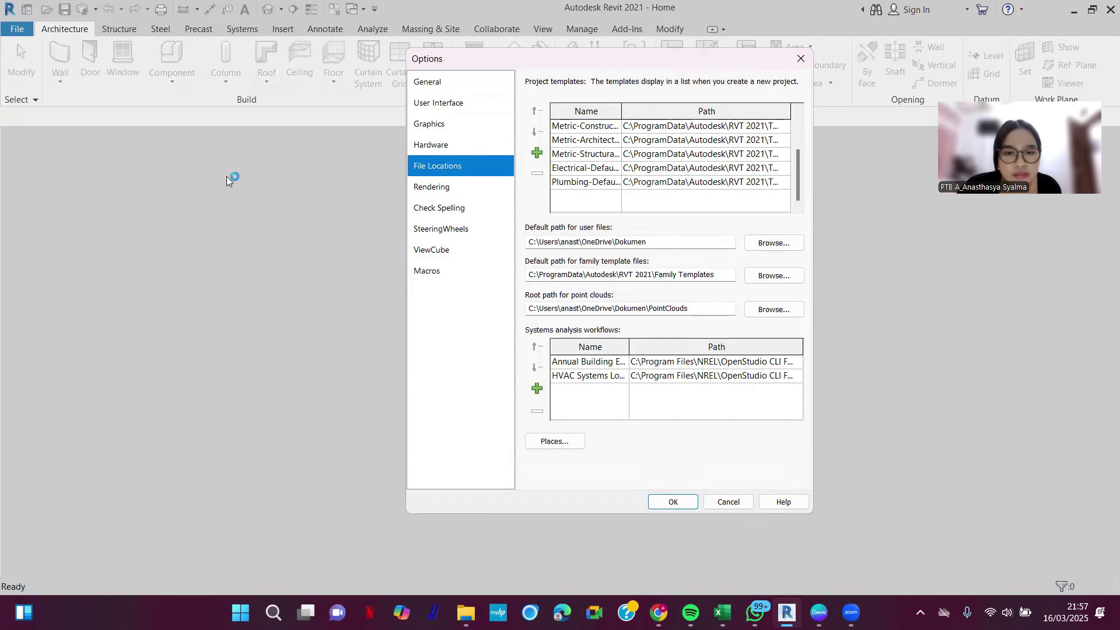
scroll(591, 170, "up", 2)
scroll(583, 178, "down", 2)
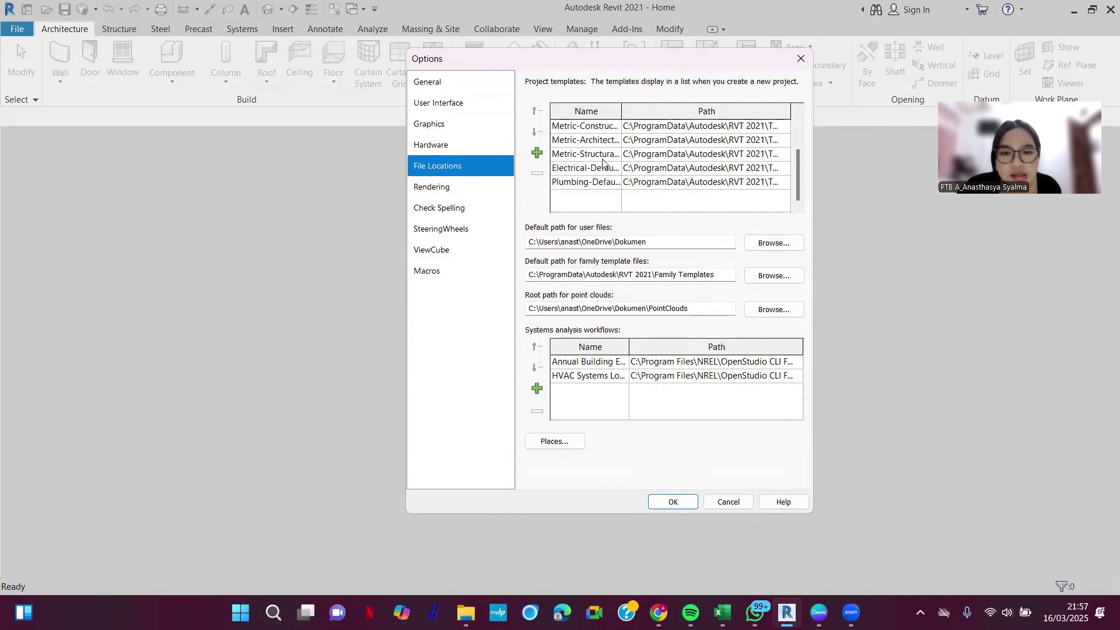
left_click_drag(581, 187, 533, 152)
left_click(536, 153)
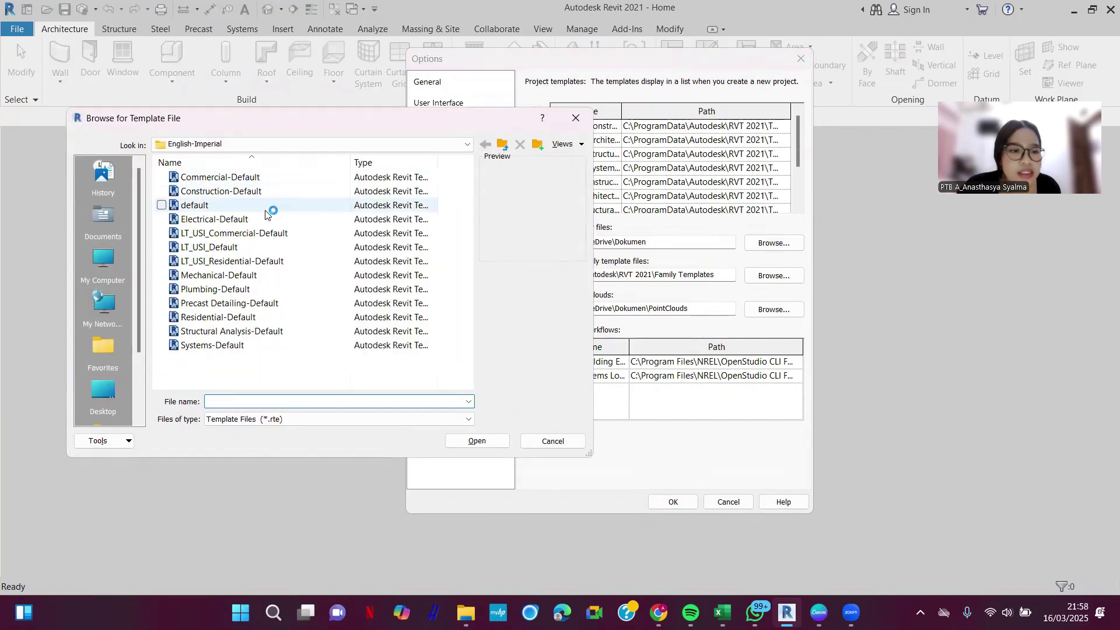
left_click(571, 119)
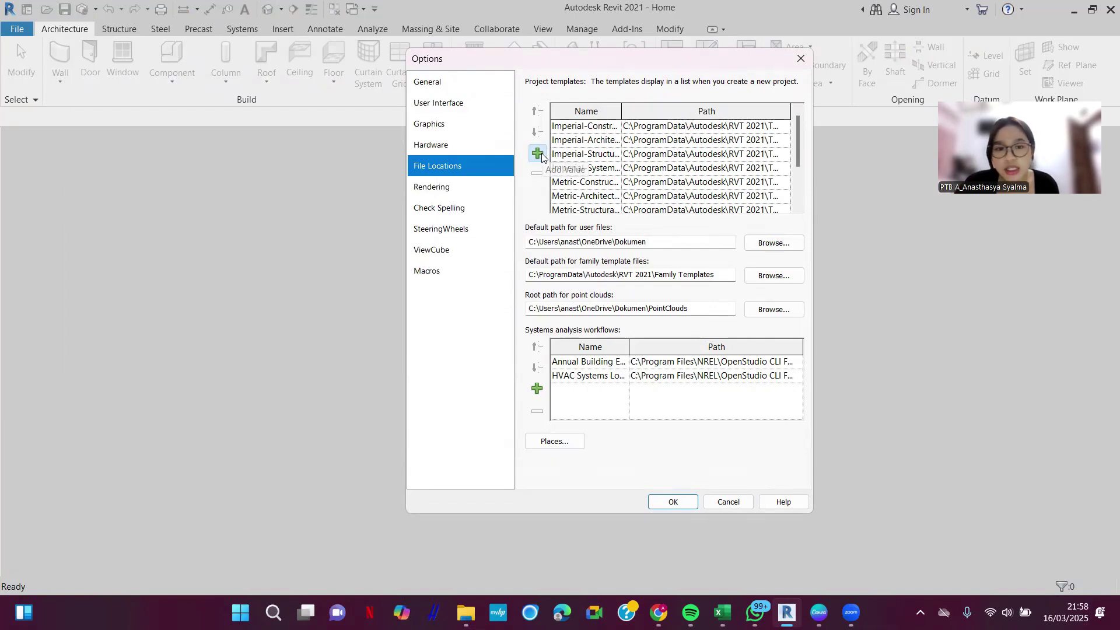
left_click(538, 154)
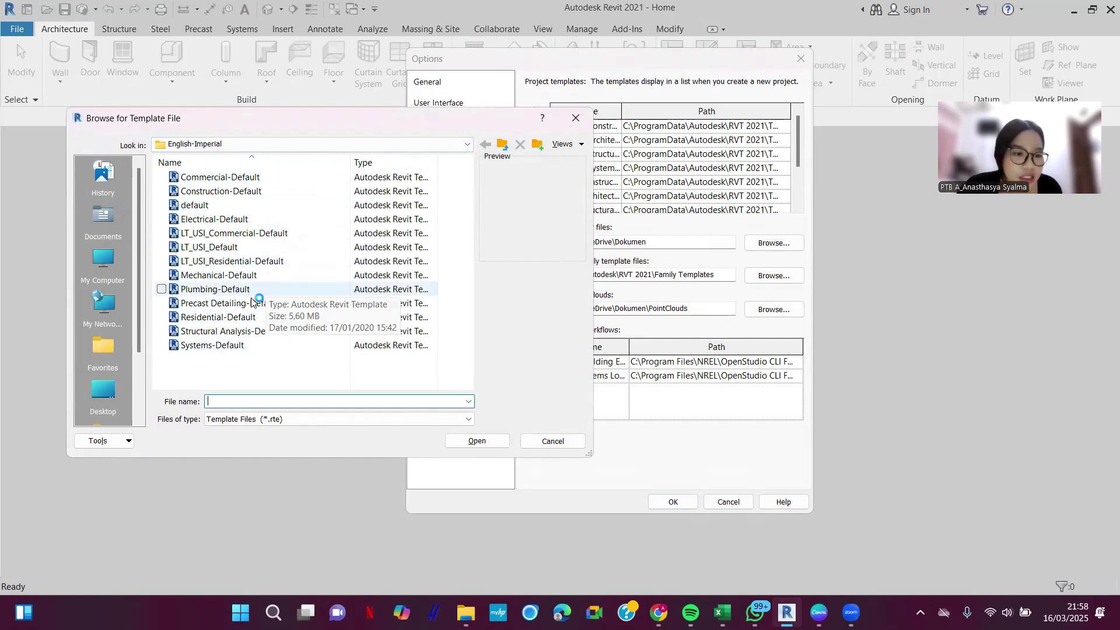
left_click(259, 275)
left_click(484, 441)
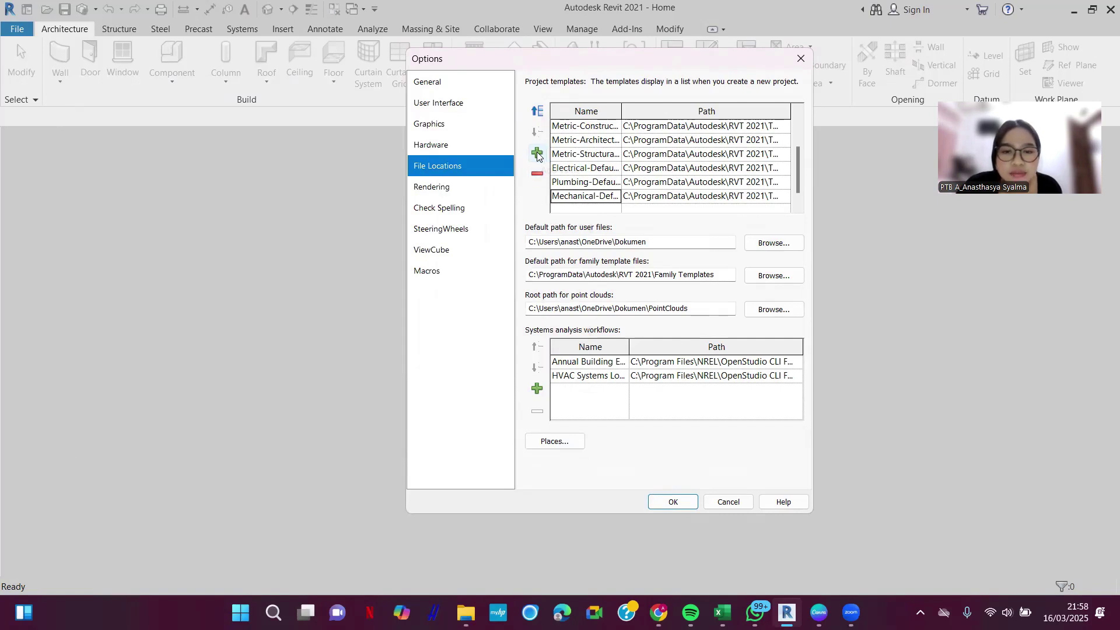
Step: Remove the Imperial Construction, Architectural, Structural and Systems templates from the project templates list
scroll(590, 140, "up", 2)
left_click(590, 126)
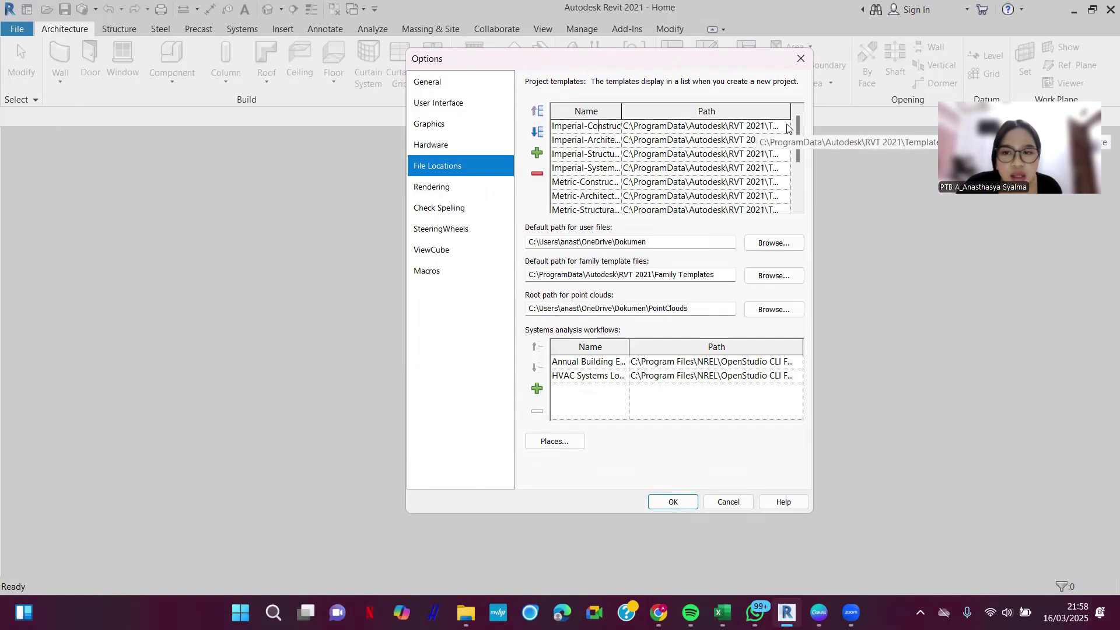
left_click(537, 175)
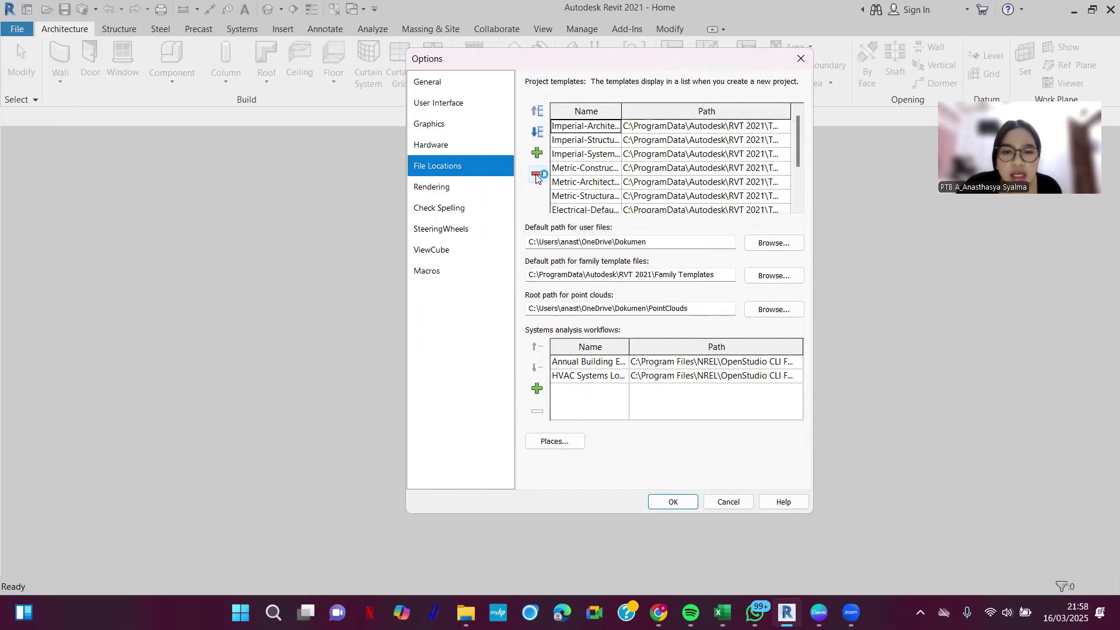
left_click(537, 175)
left_click(537, 175)
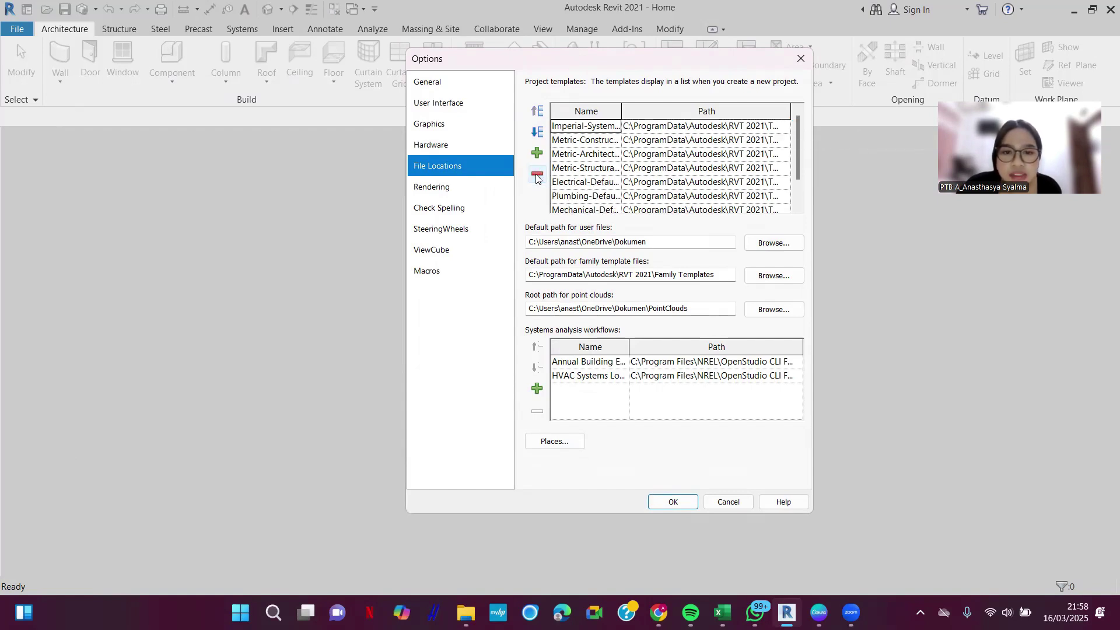
left_click(536, 175)
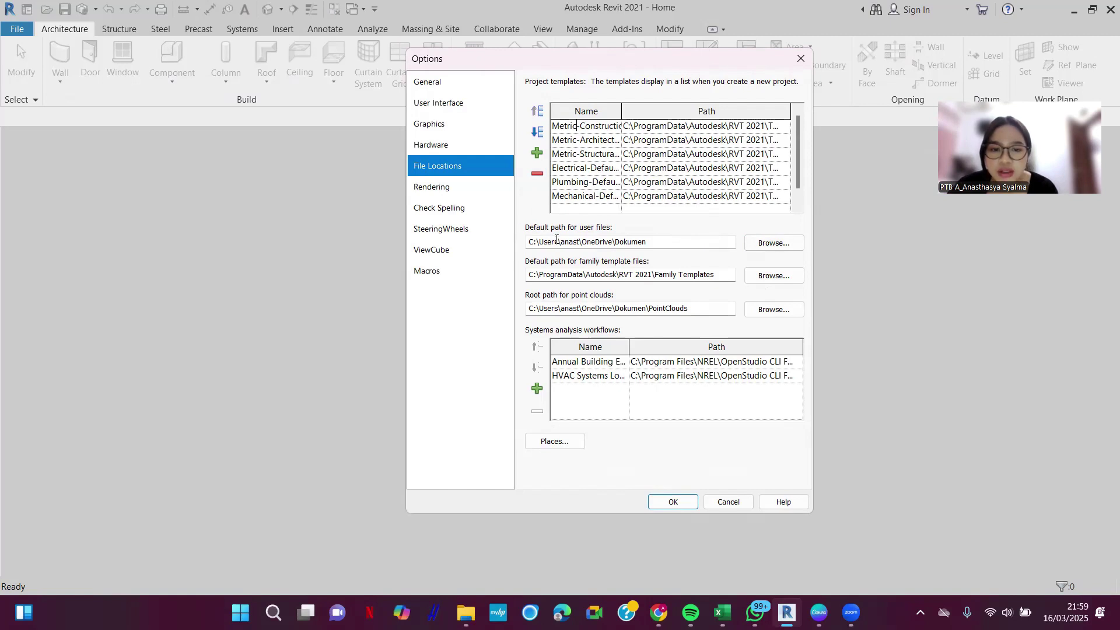
Step: Set the default path for user files to the SEMESTER 6\BIM\TUGAS GAMBAR folder in Documents
left_click(762, 244)
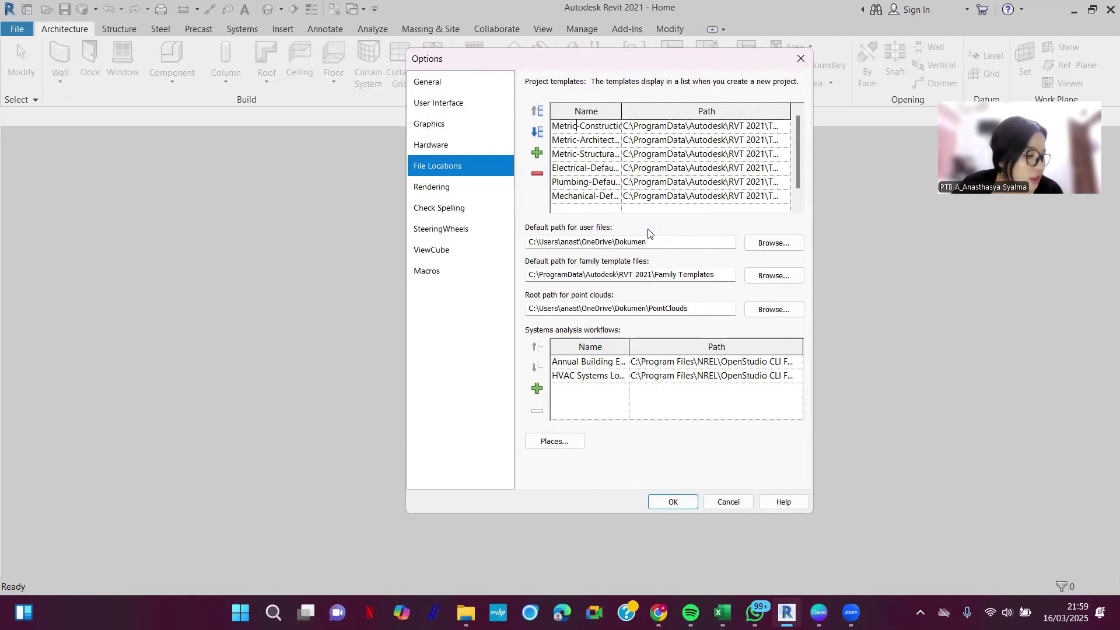
left_click(760, 244)
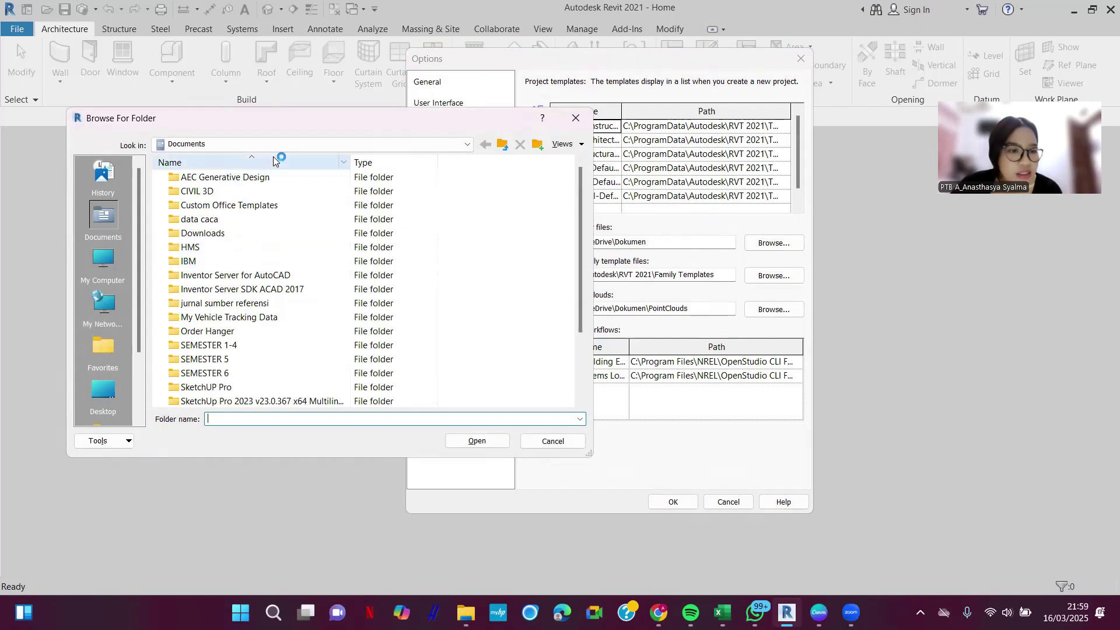
left_click(576, 119)
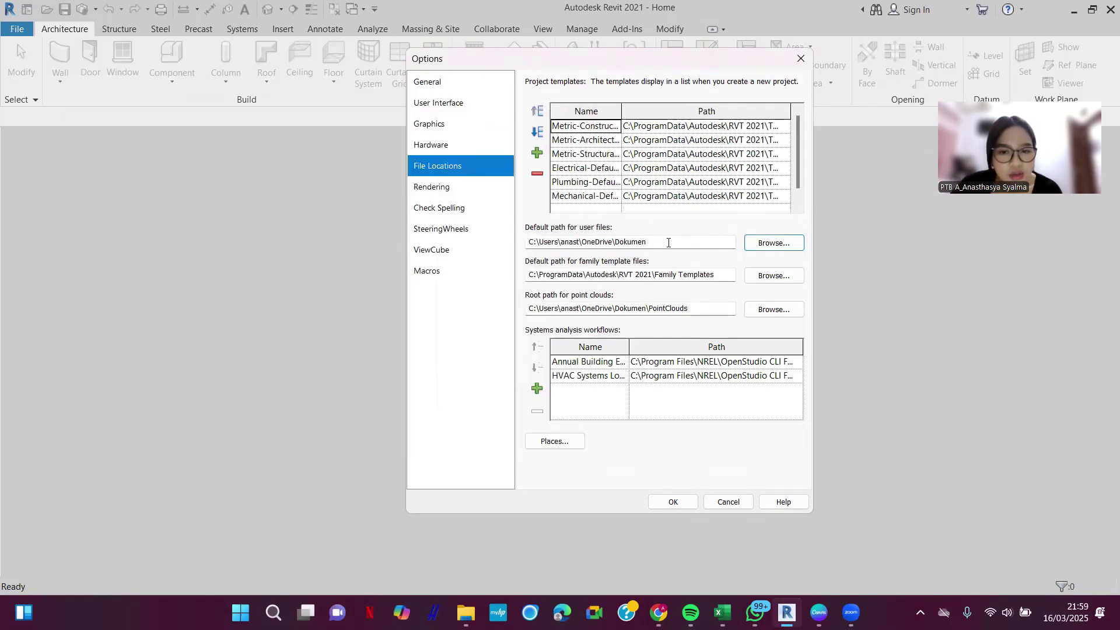
left_click(774, 242)
scroll(233, 318, "down", 2)
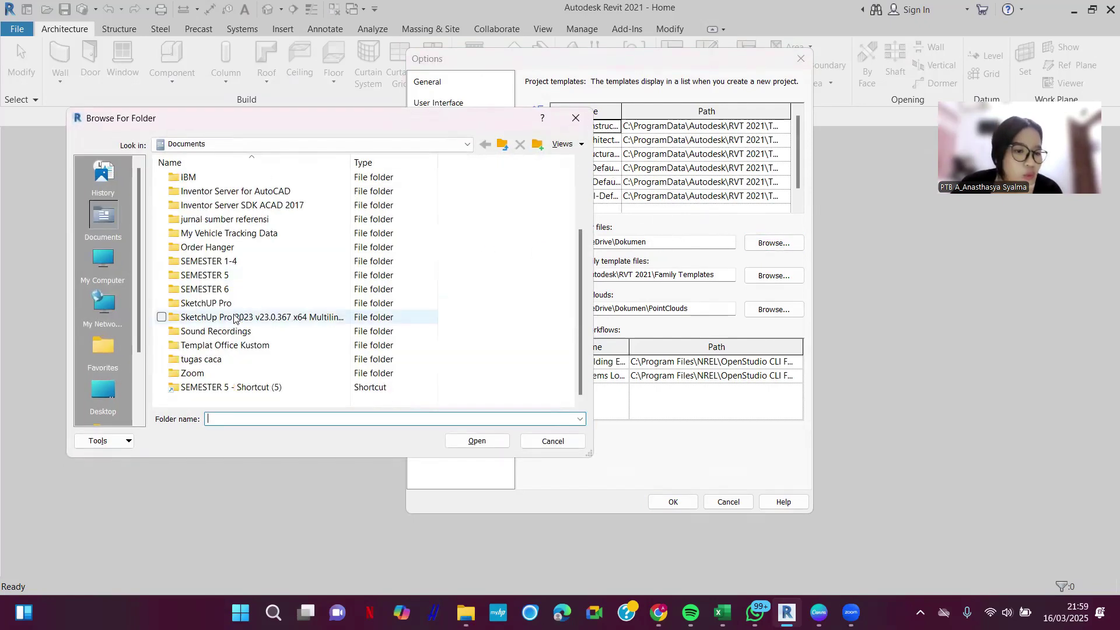
double_click(213, 289)
double_click(219, 176)
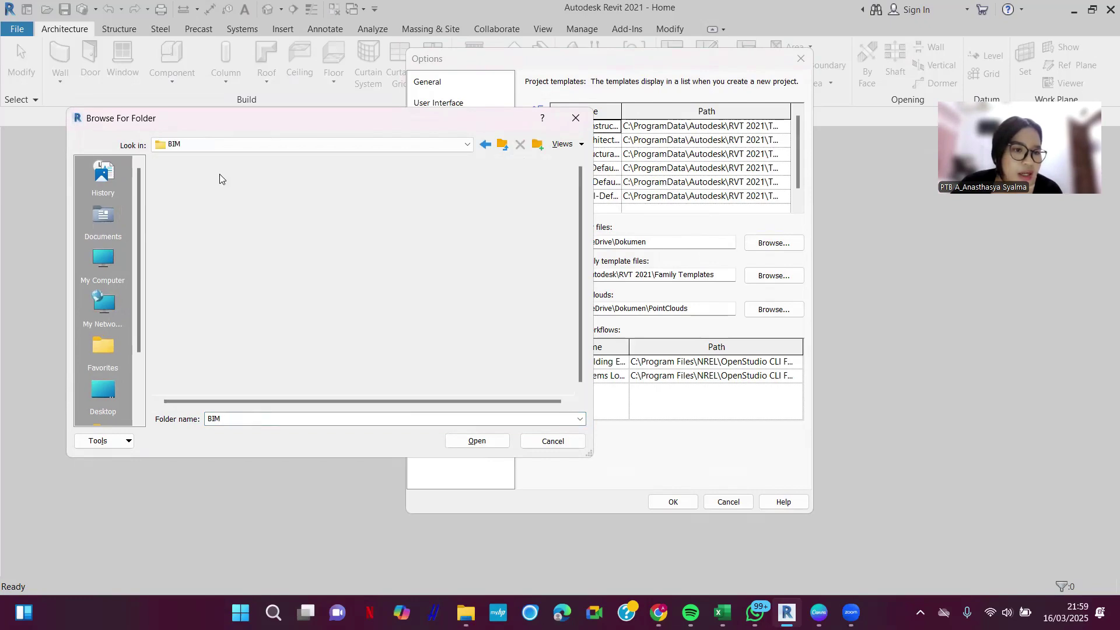
double_click(220, 177)
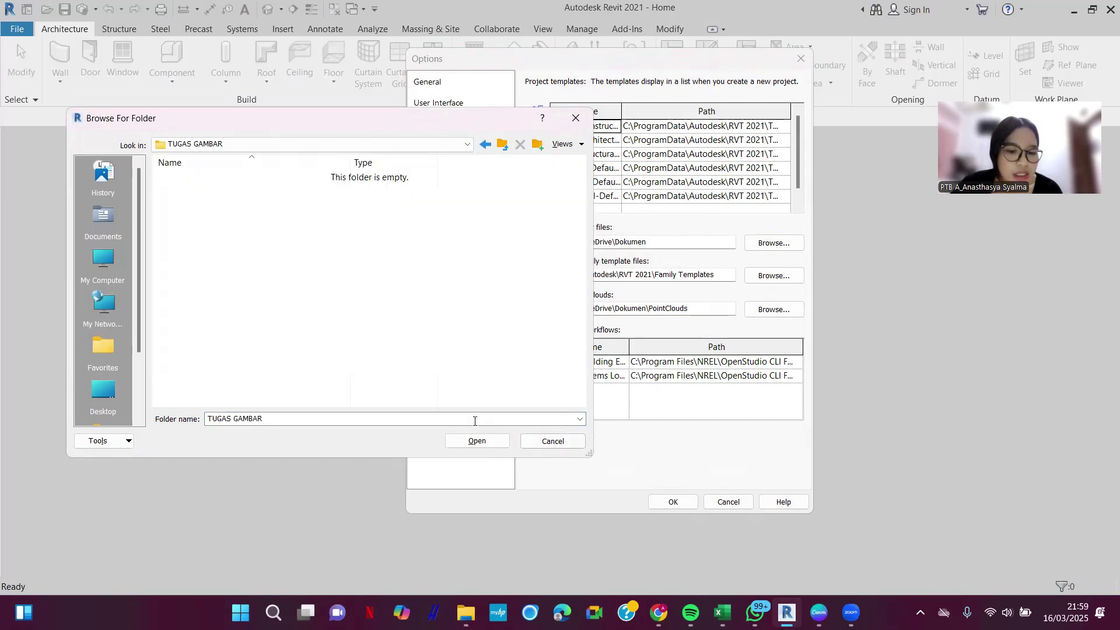
left_click(476, 441)
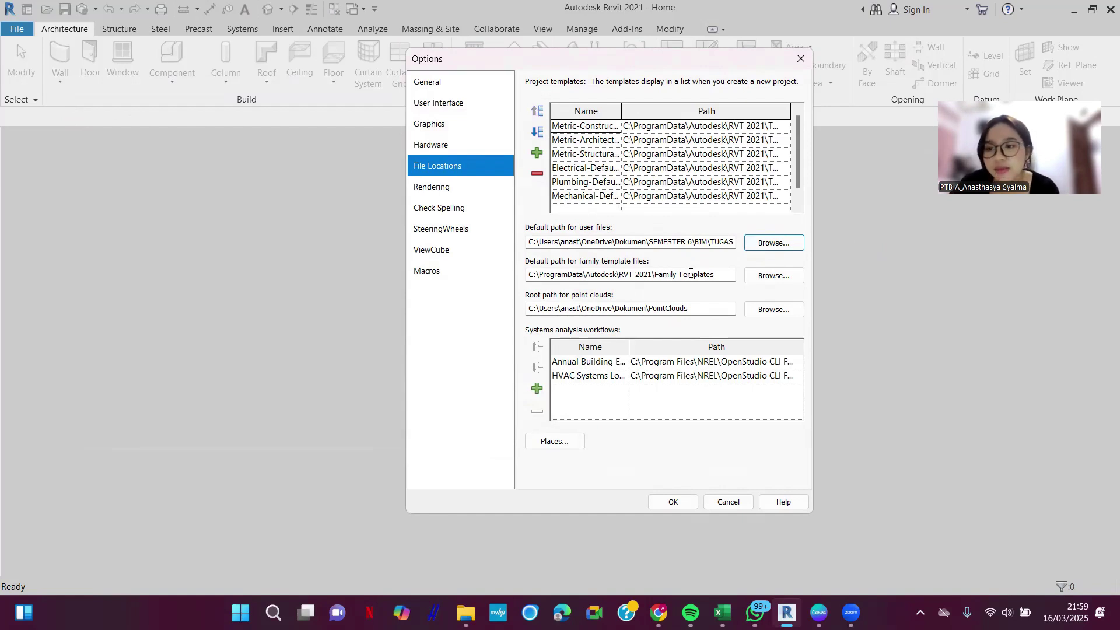
left_click(764, 276)
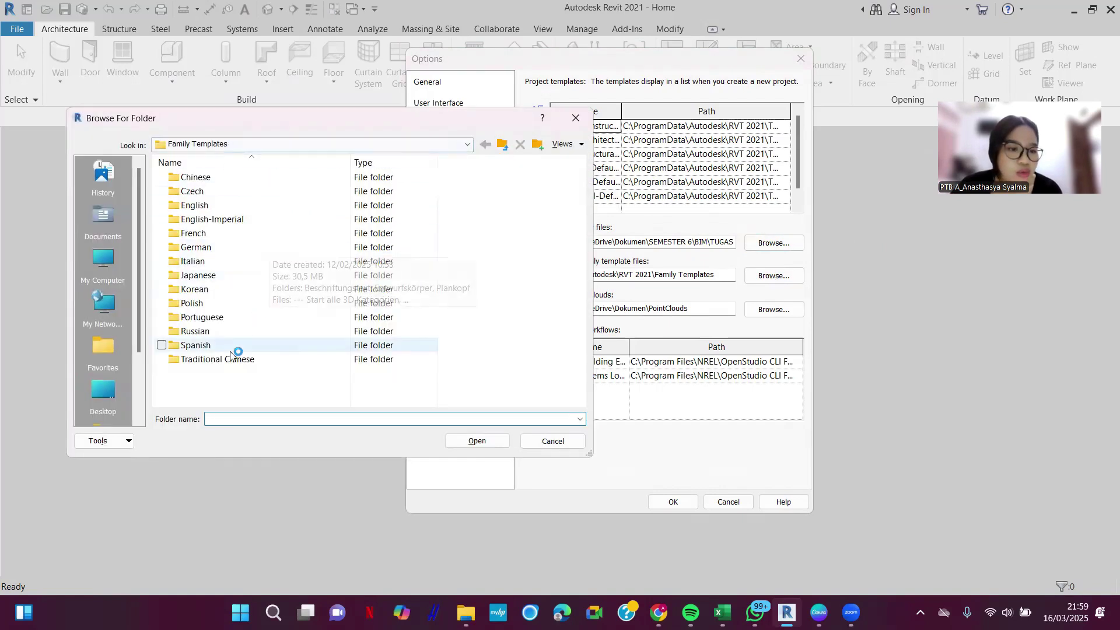
double_click(225, 277)
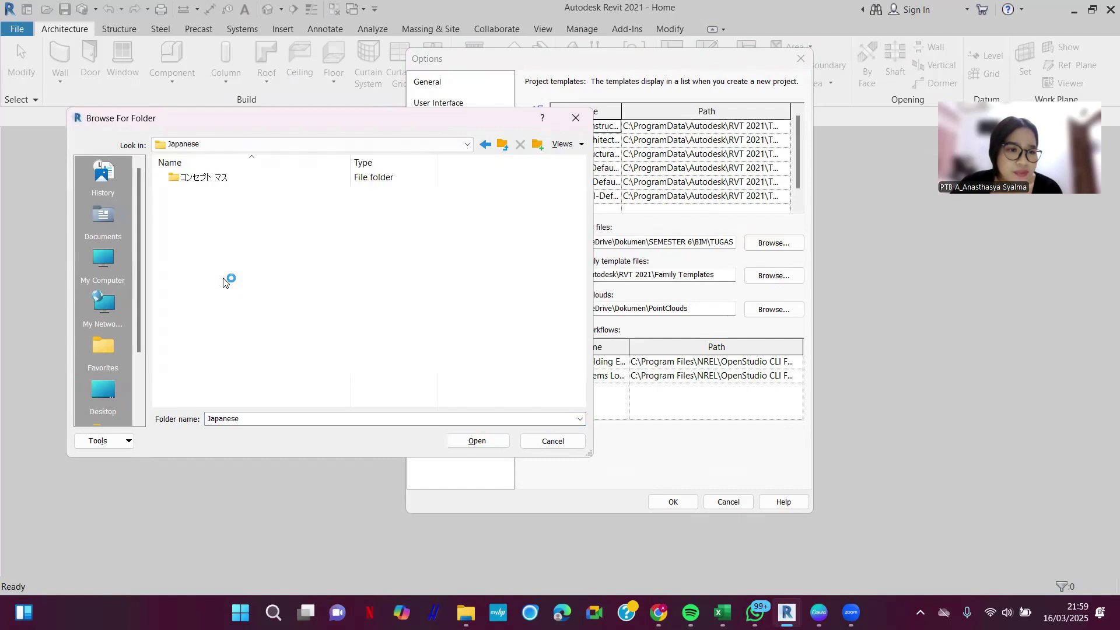
double_click(257, 178)
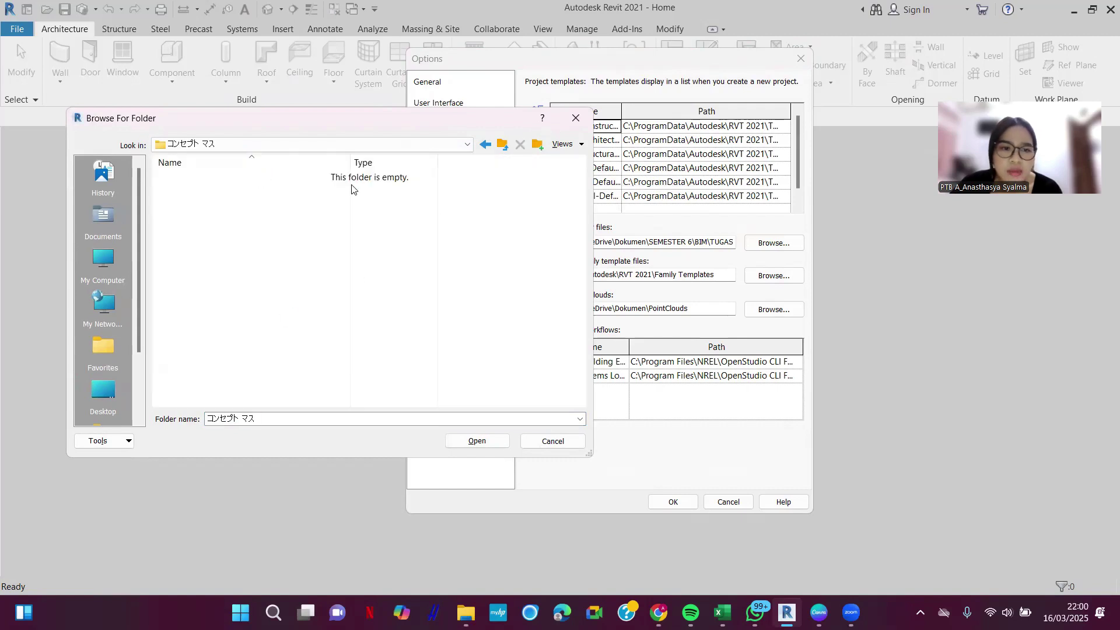
left_click(571, 121)
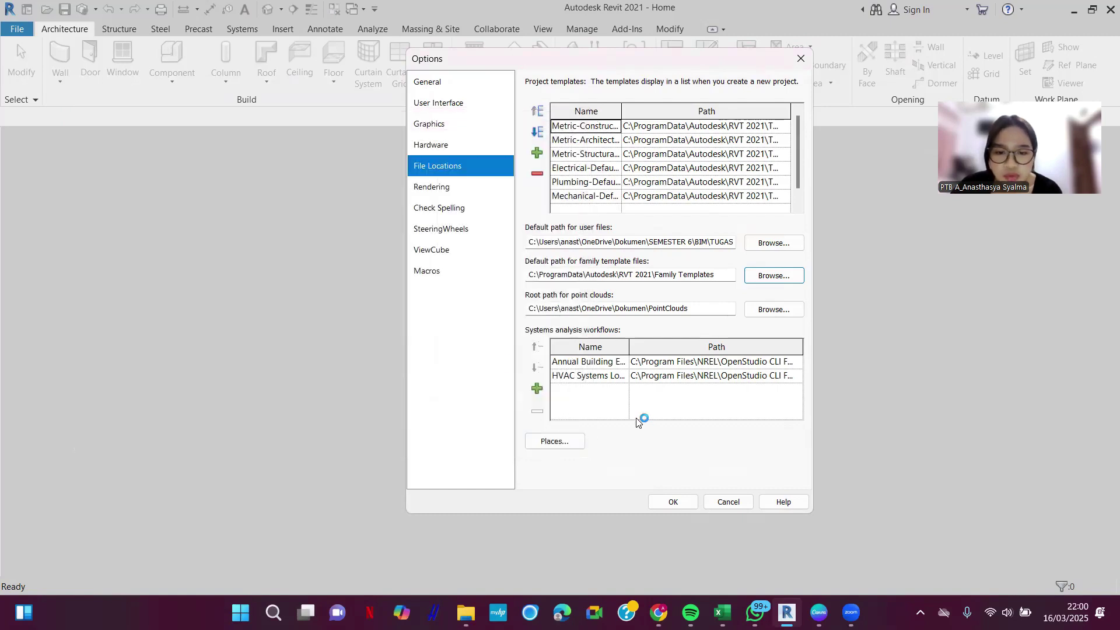
Step: Accept the file location options and create a new project from the Metric-Structural Template
left_click(680, 503)
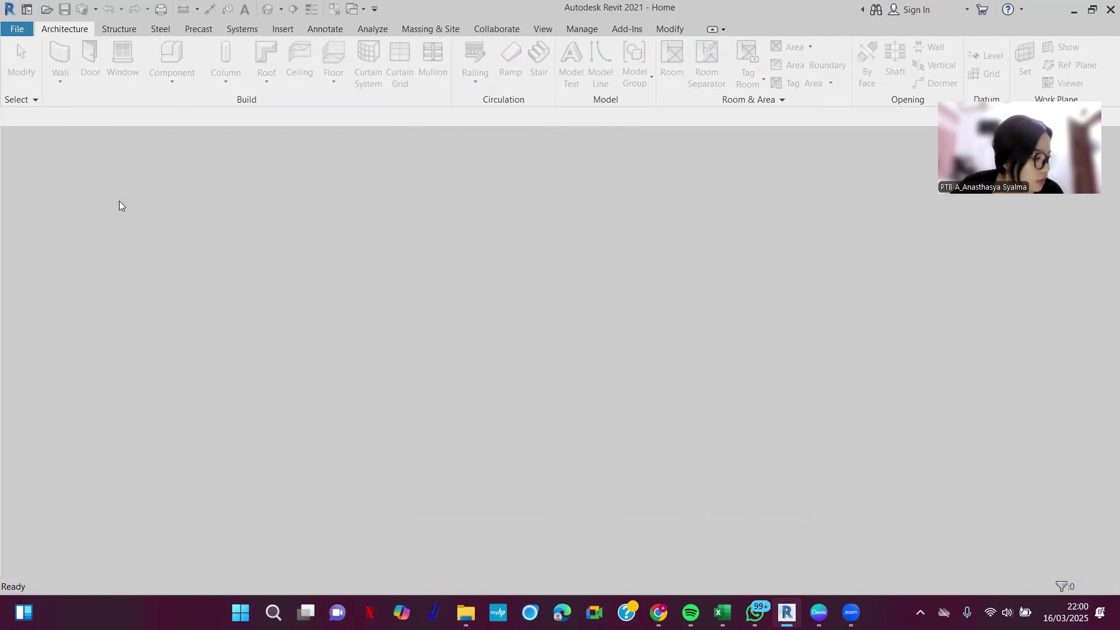
left_click(17, 29)
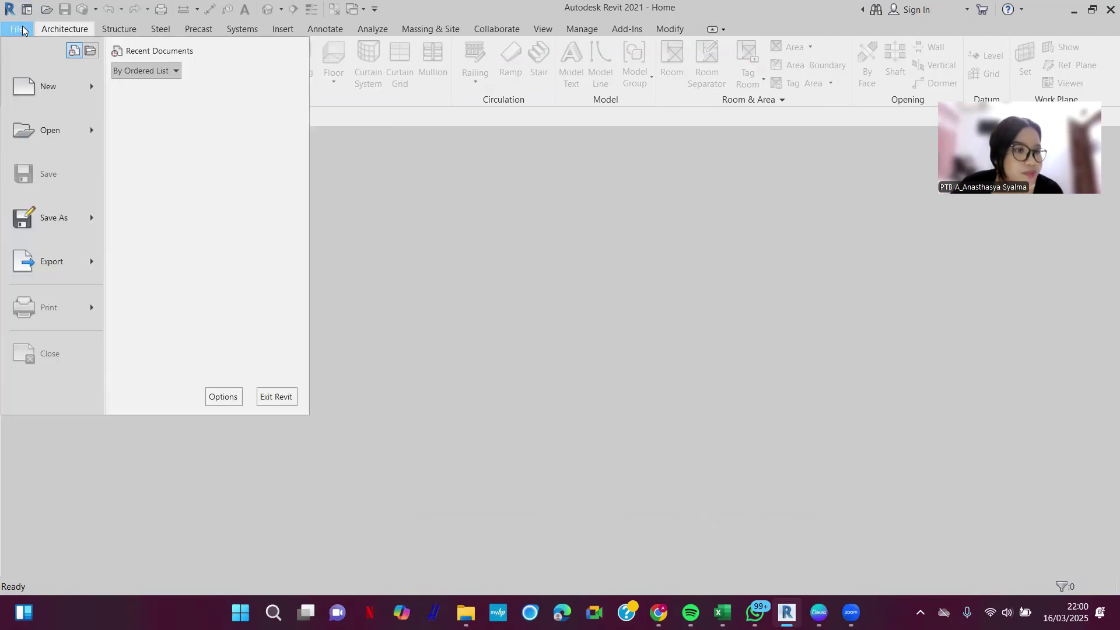
mouse_move(76, 94)
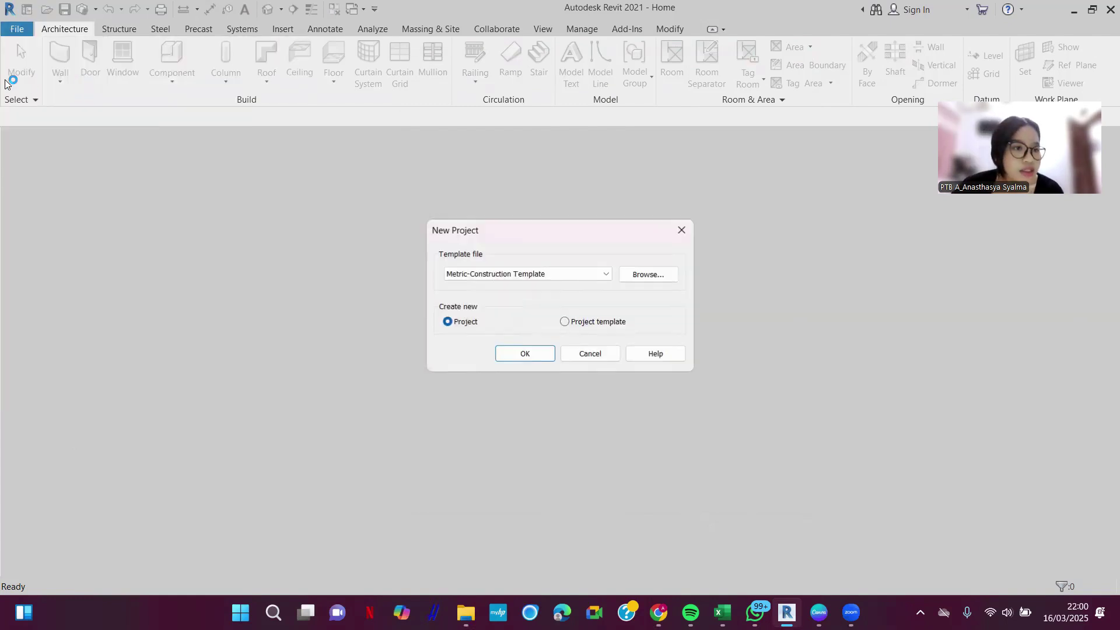
left_click(510, 274)
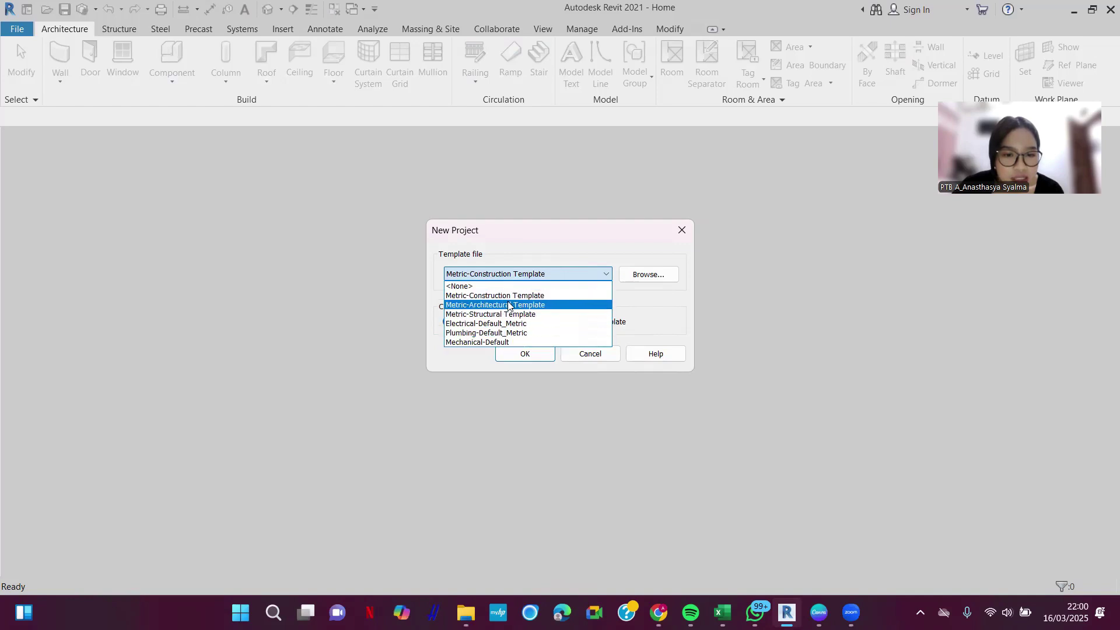
left_click(510, 305)
left_click(536, 353)
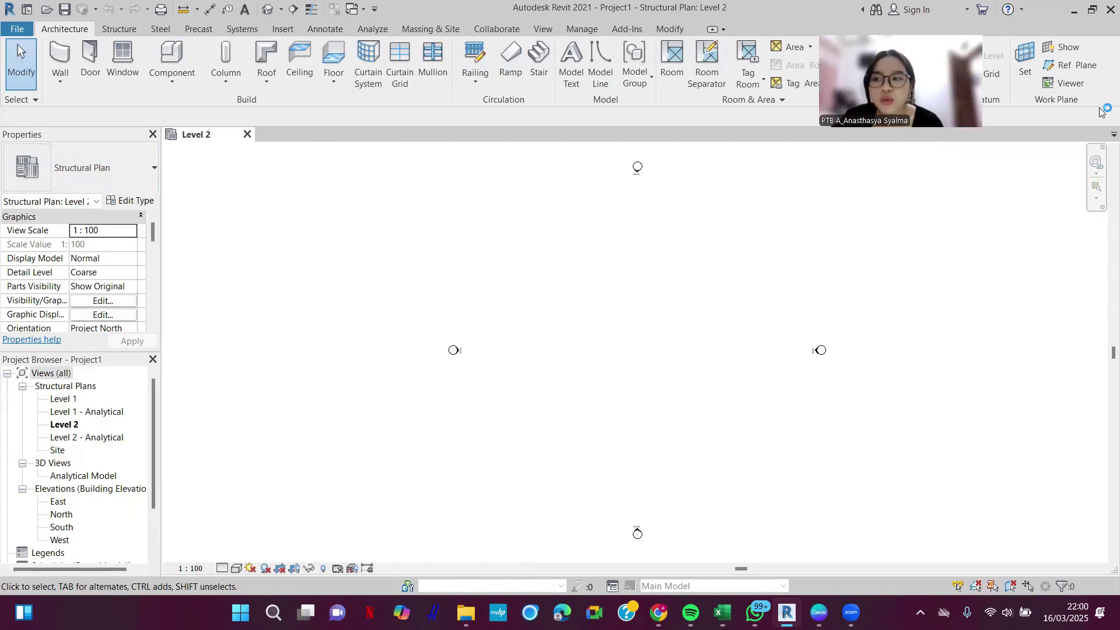
left_click(1114, 135)
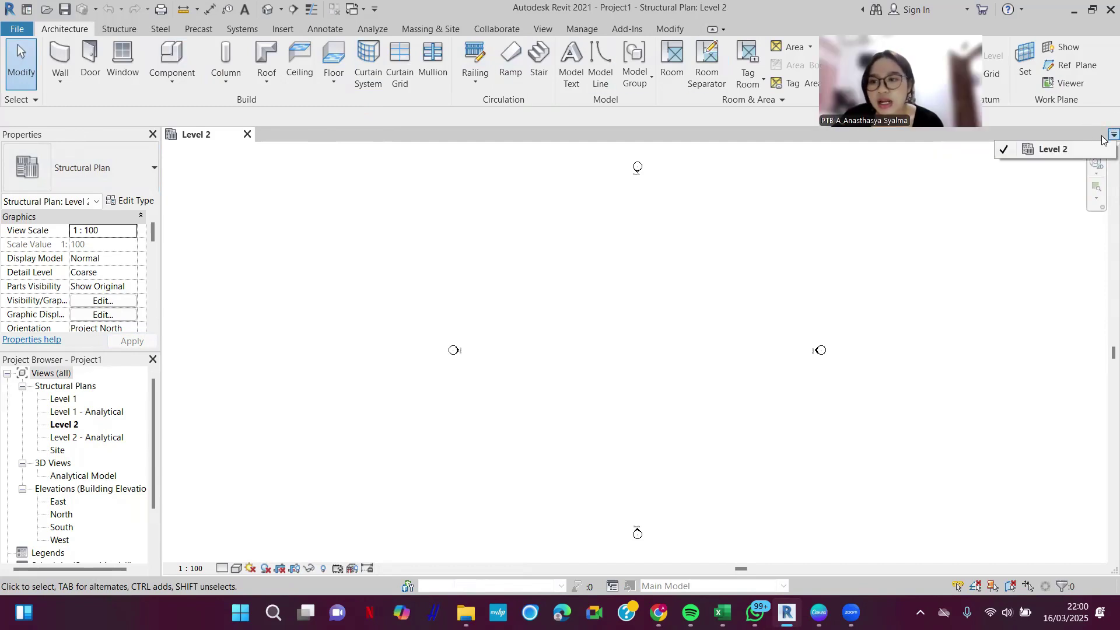
left_click(1059, 197)
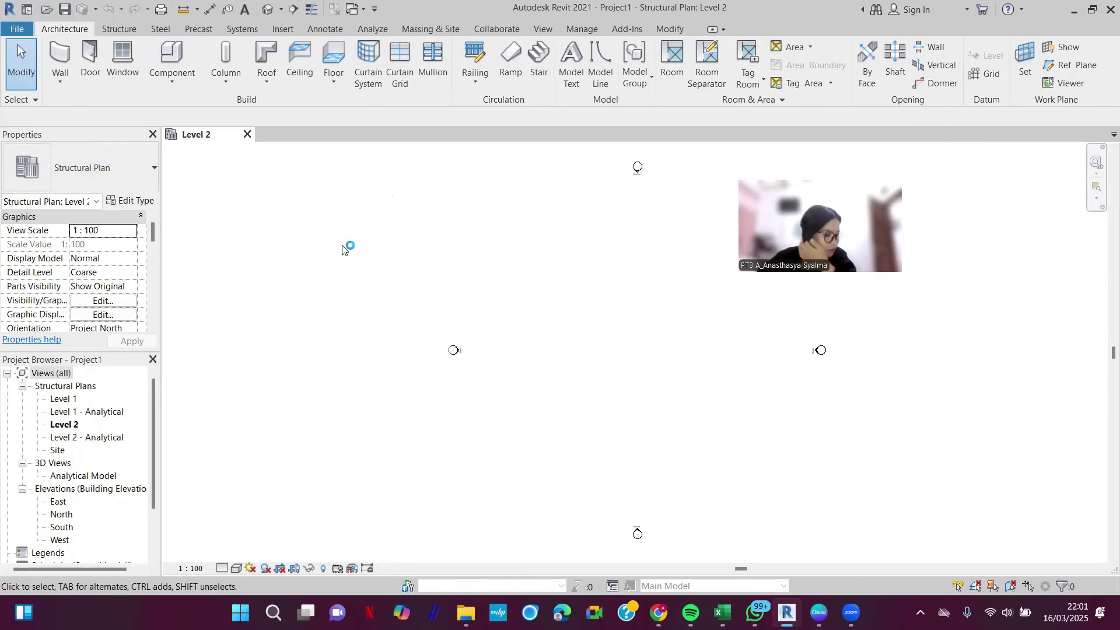
Step: Try switching the System Browser and the Project Browser on and off
left_click(539, 30)
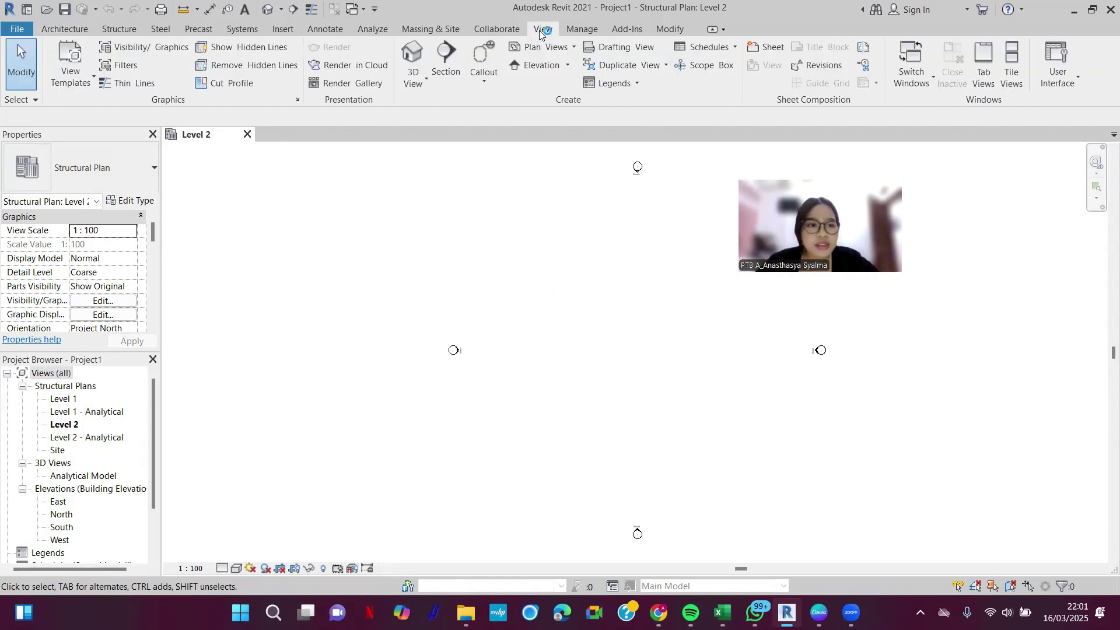
left_click(1057, 65)
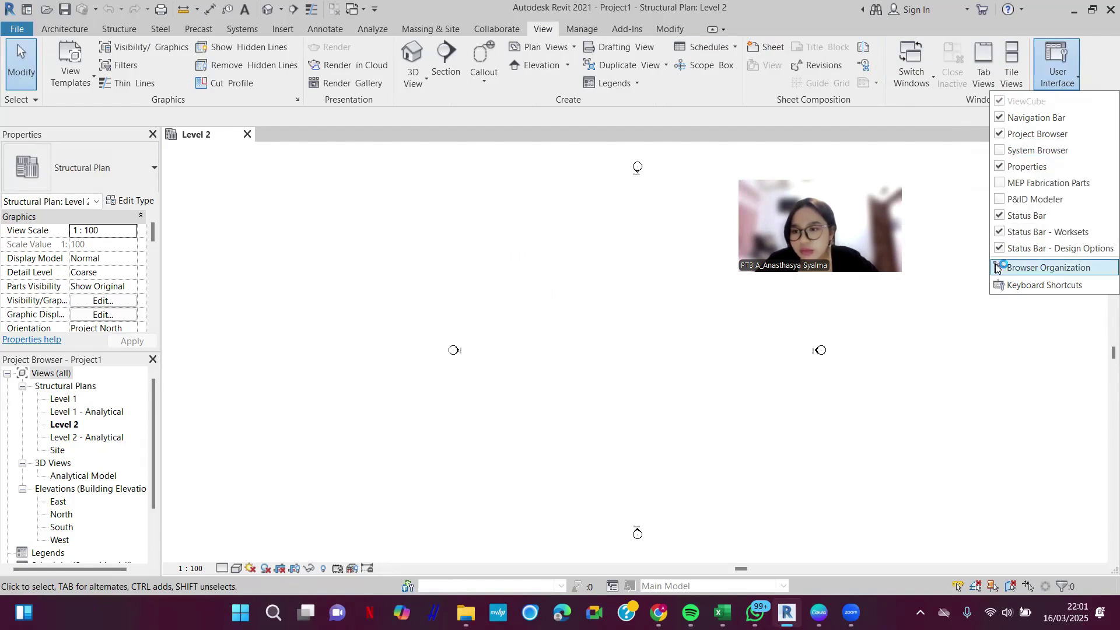
left_click(1007, 150)
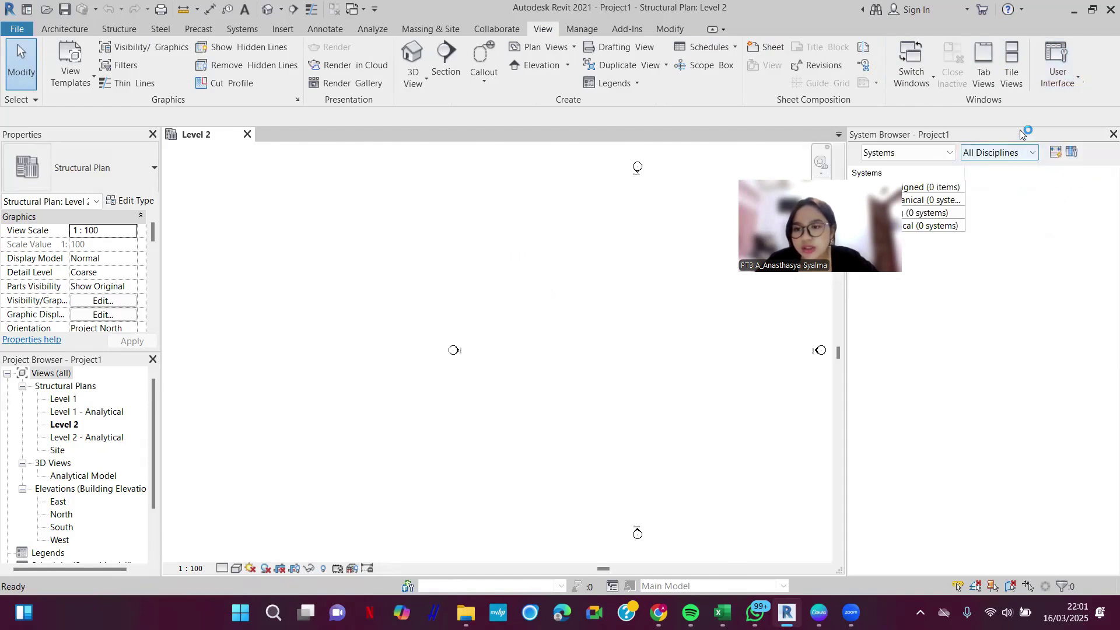
left_click(1054, 75)
left_click(1001, 134)
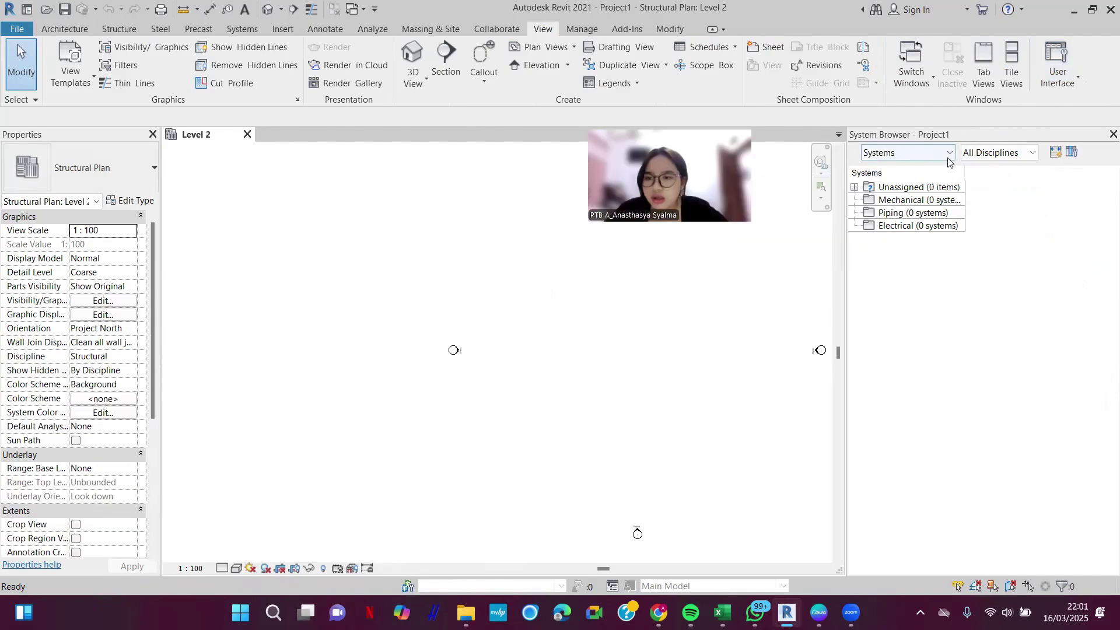
left_click(1054, 75)
left_click(1002, 151)
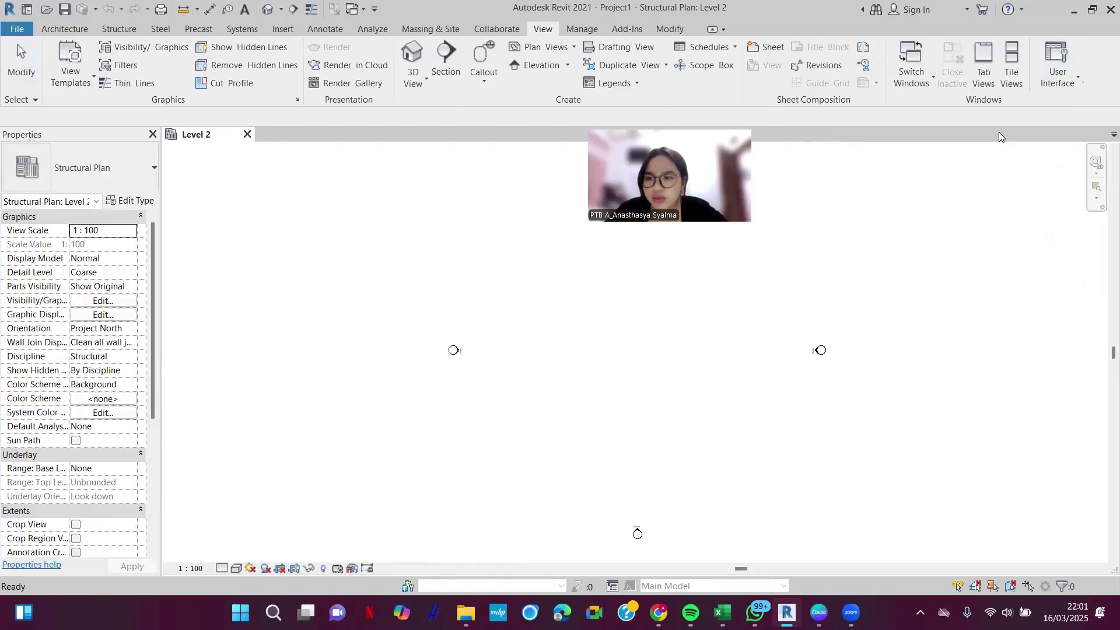
left_click(1055, 70)
left_click(1001, 134)
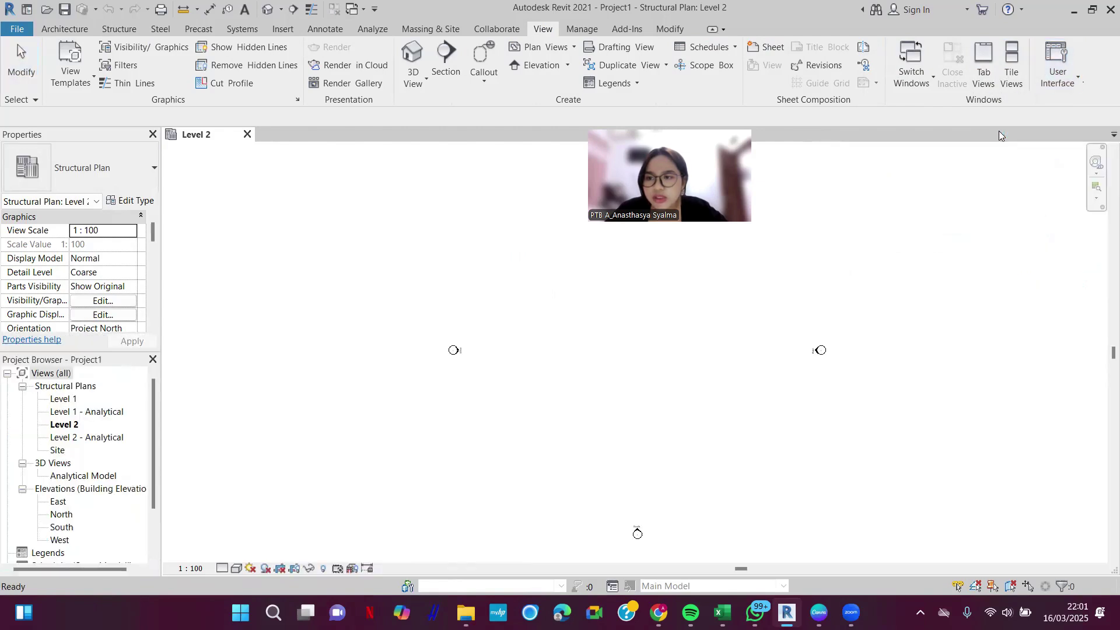
left_click(1114, 134)
left_click(1112, 135)
left_click(1113, 134)
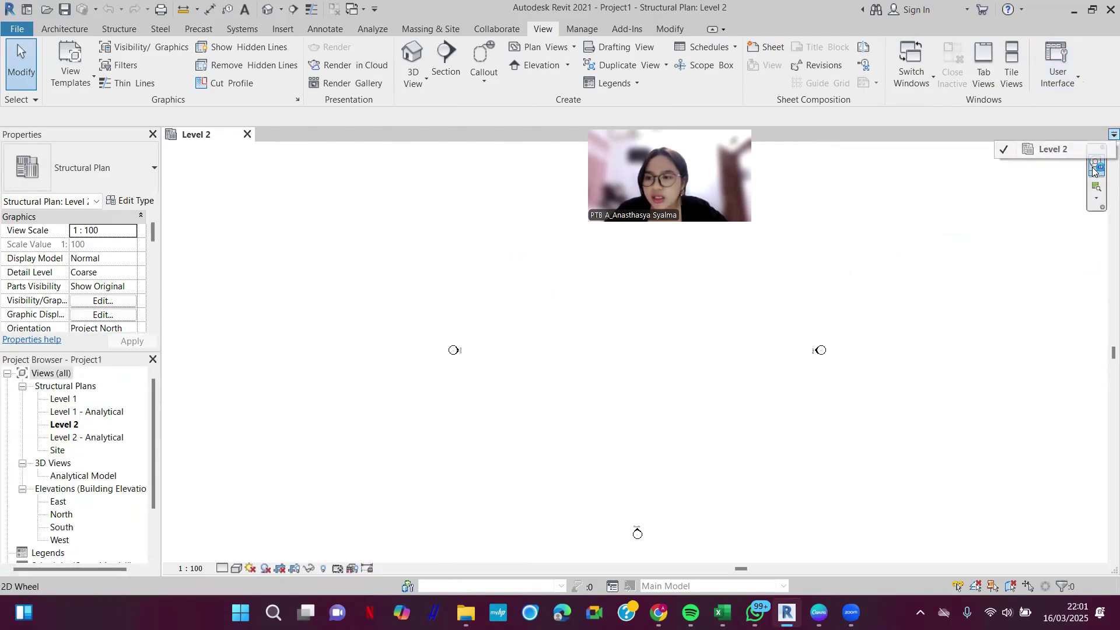
left_click(1113, 134)
left_click(1112, 134)
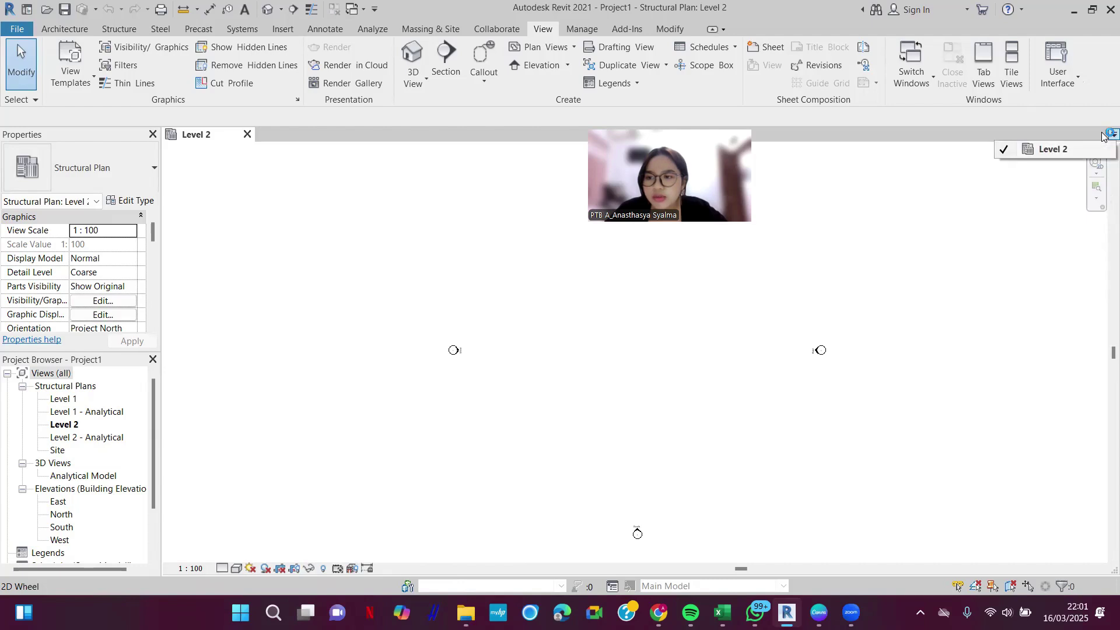
Step: Show the System Browser and look through its view and discipline filter options
left_click(1057, 70)
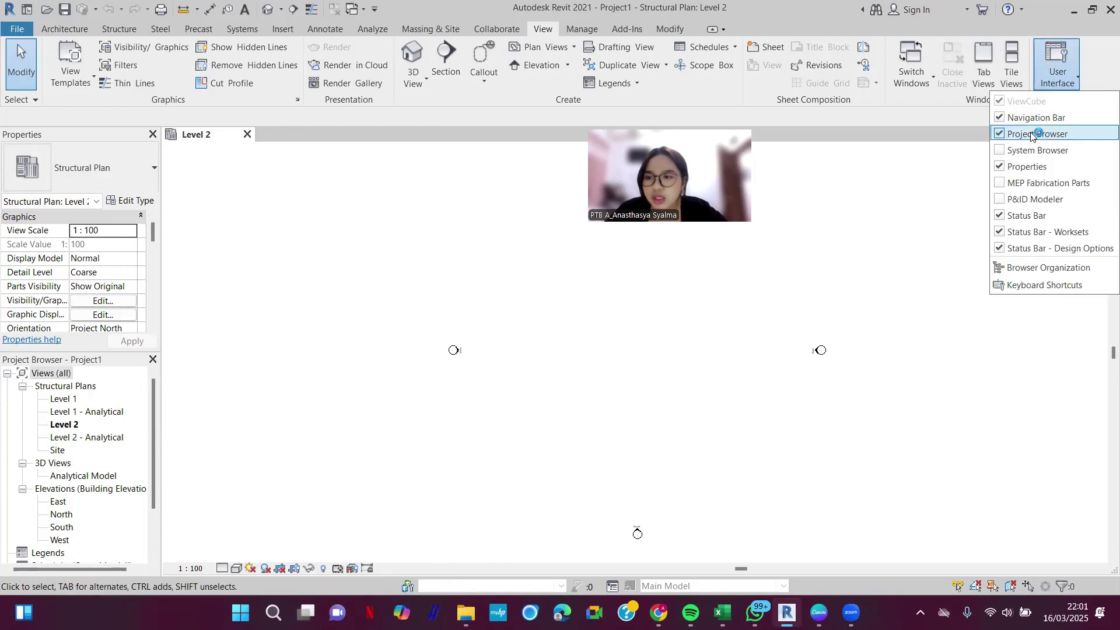
left_click(1001, 150)
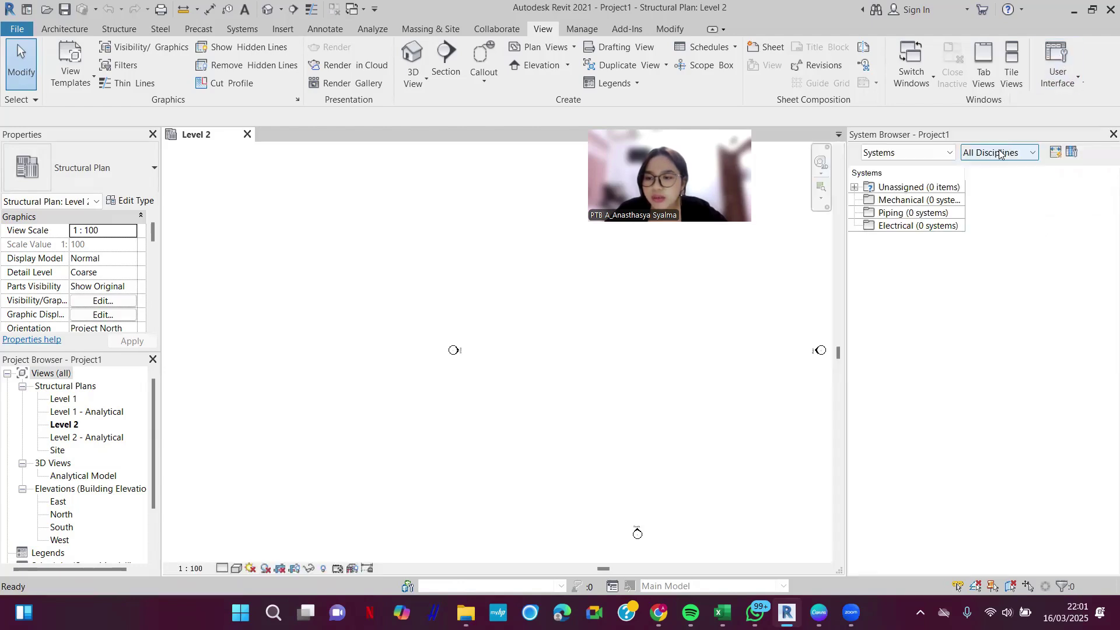
left_click(932, 200)
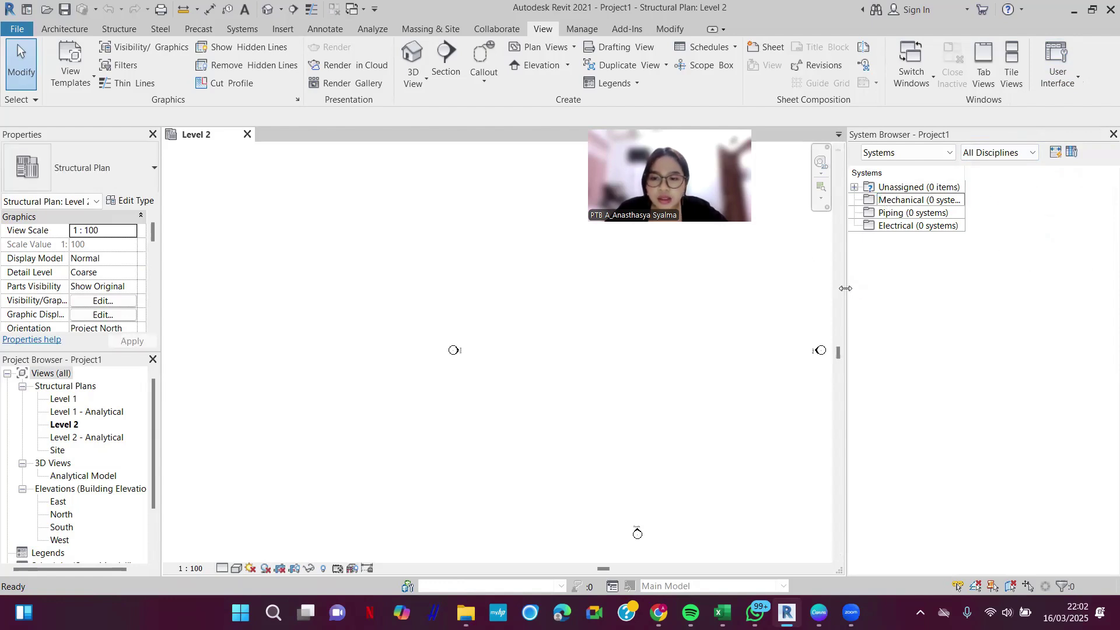
left_click(845, 288)
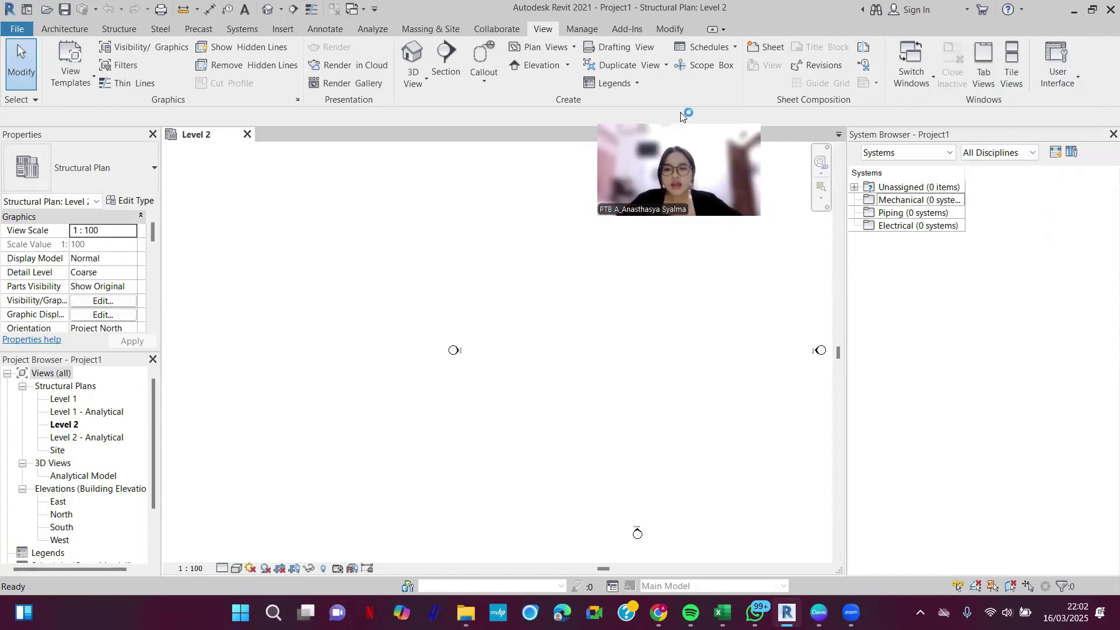
left_click(881, 153)
left_click(998, 153)
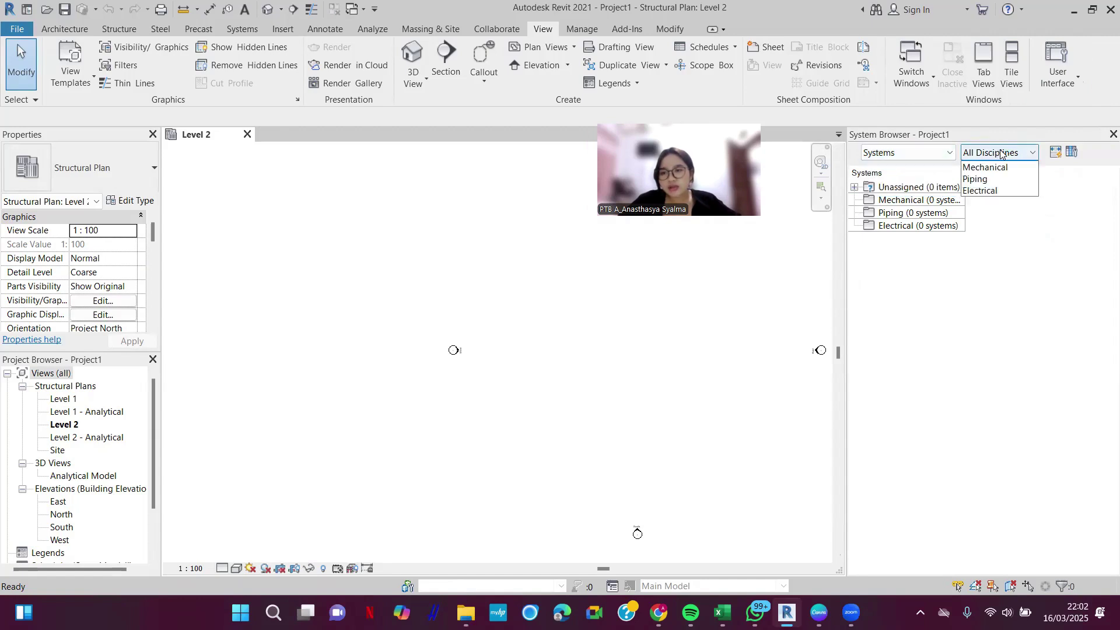
Step: Start the structural Beam tool and examine the beam families and sizes available for placement
left_click(1066, 55)
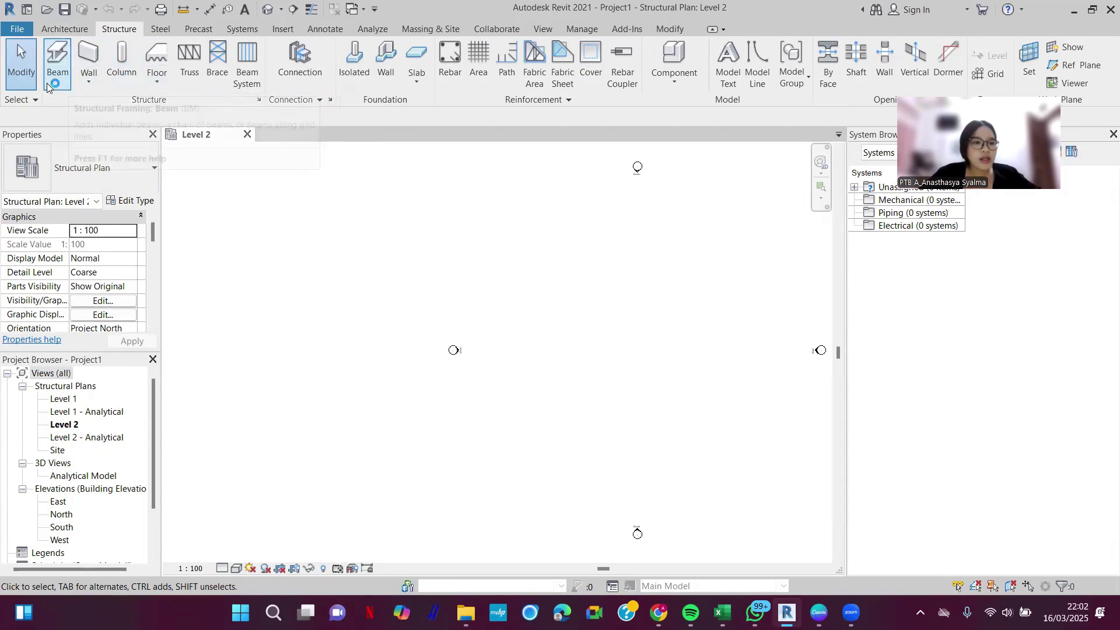
left_click(72, 80)
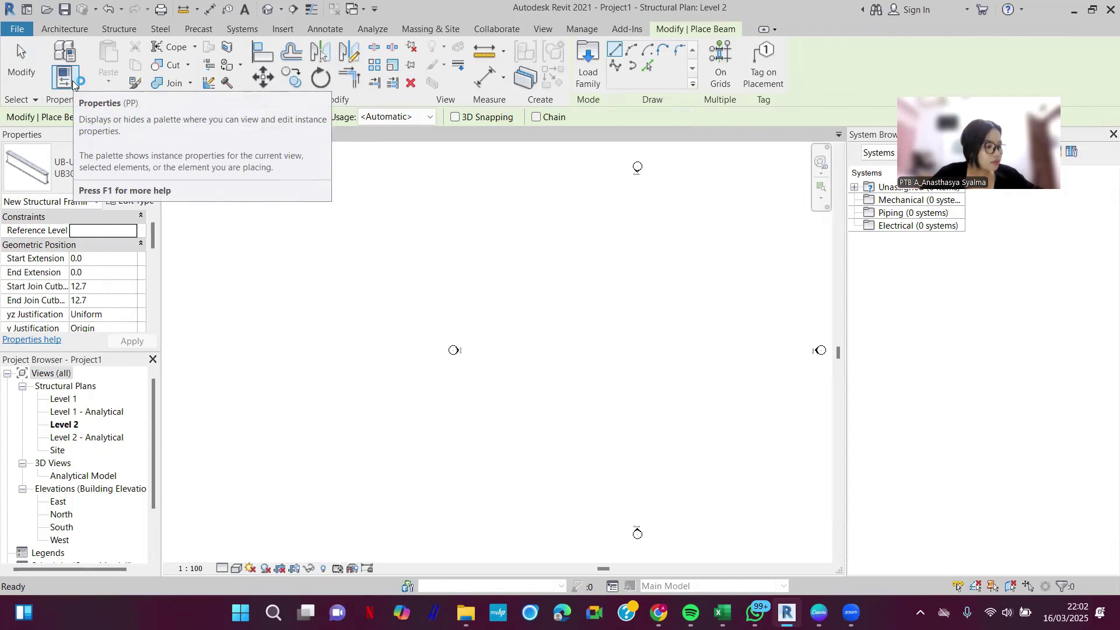
left_click(94, 170)
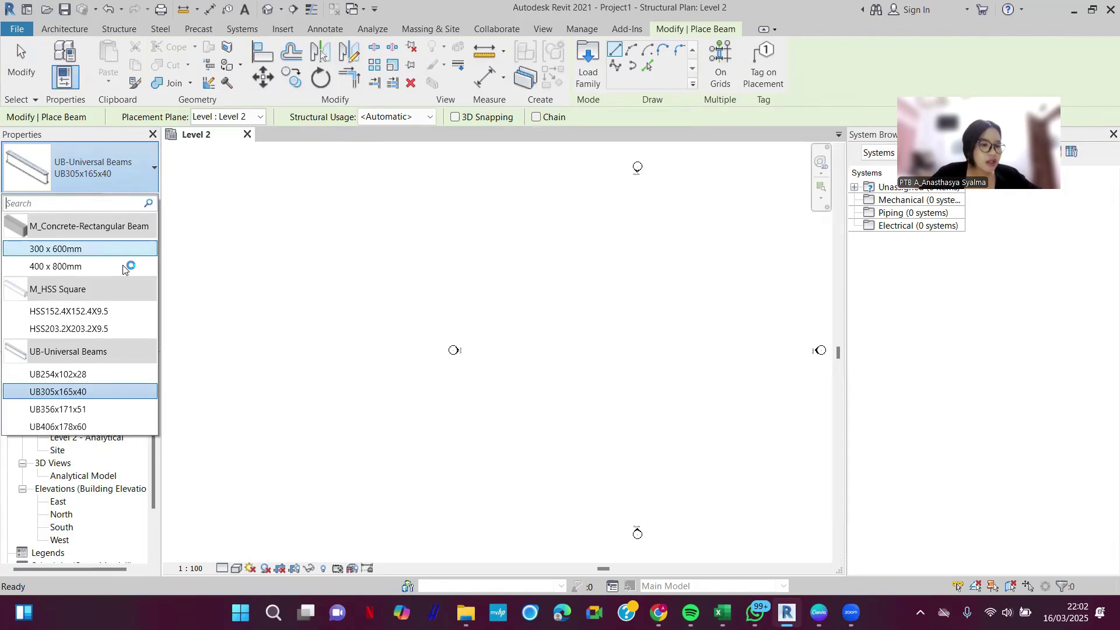
Step: Place six M_Concrete-Rectangular-Column structural columns of type 300 x 450mm in two rows of three on the Level 2 plan
left_click(119, 29)
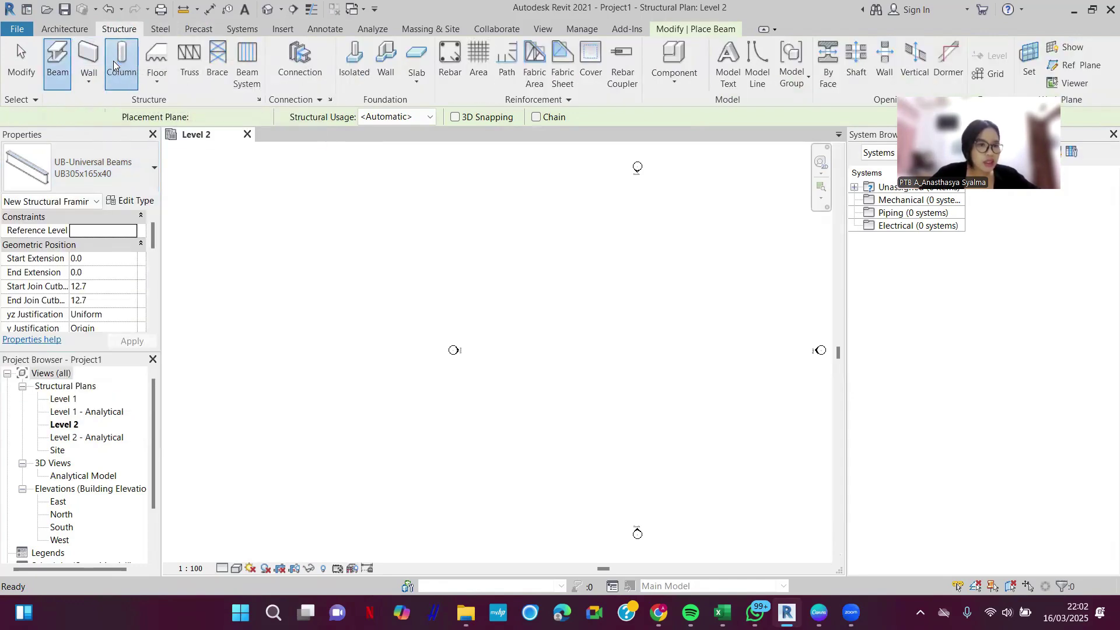
left_click(121, 59)
left_click(102, 172)
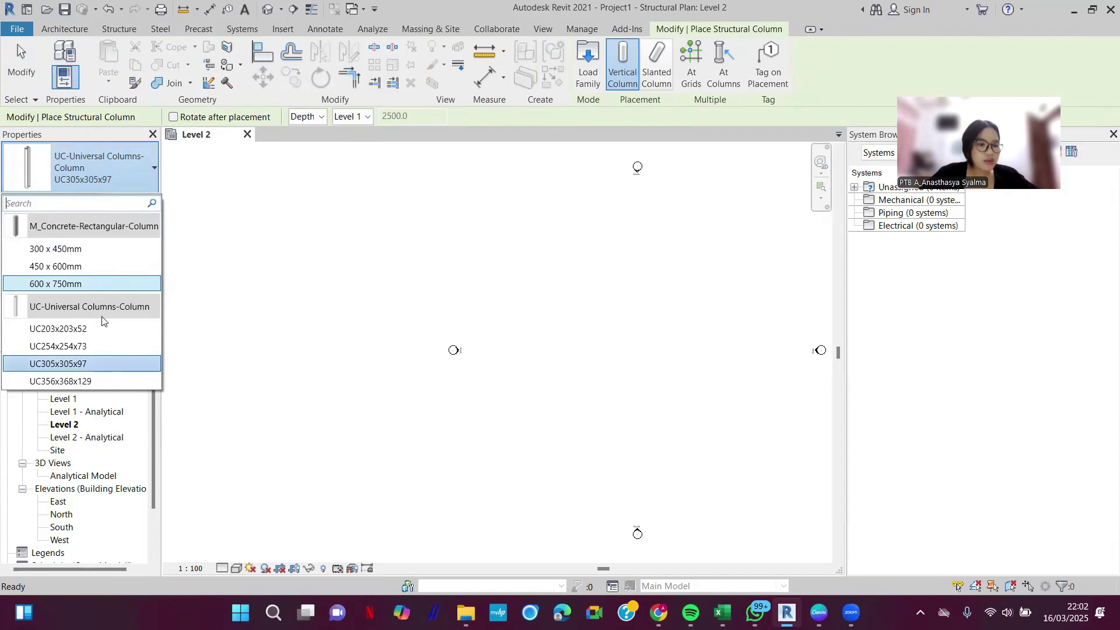
left_click(85, 250)
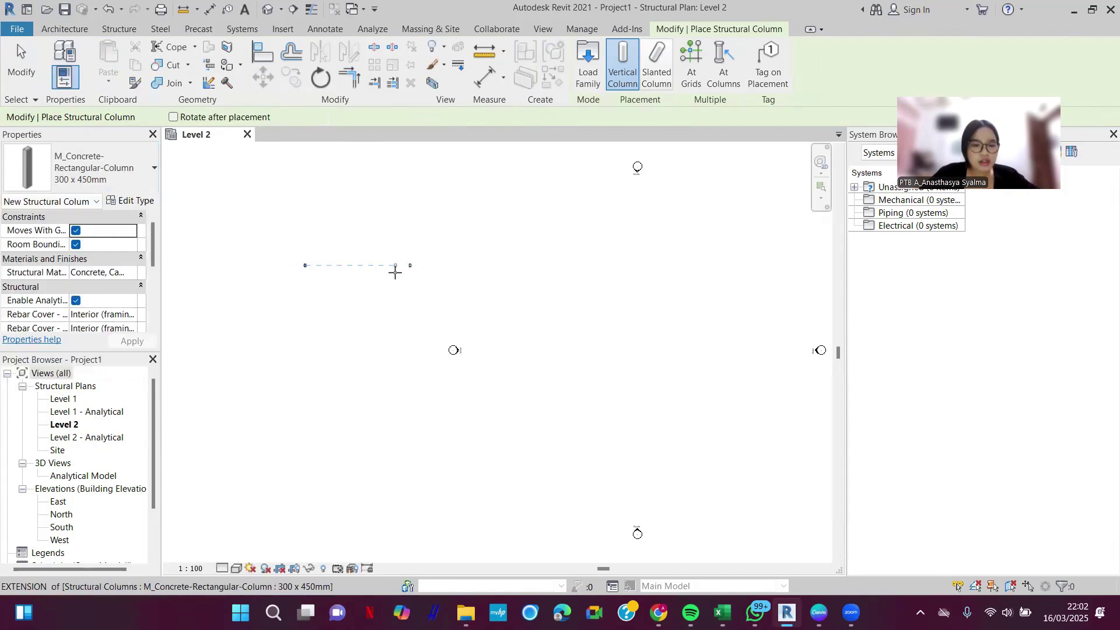
scroll(423, 260, "up", 4)
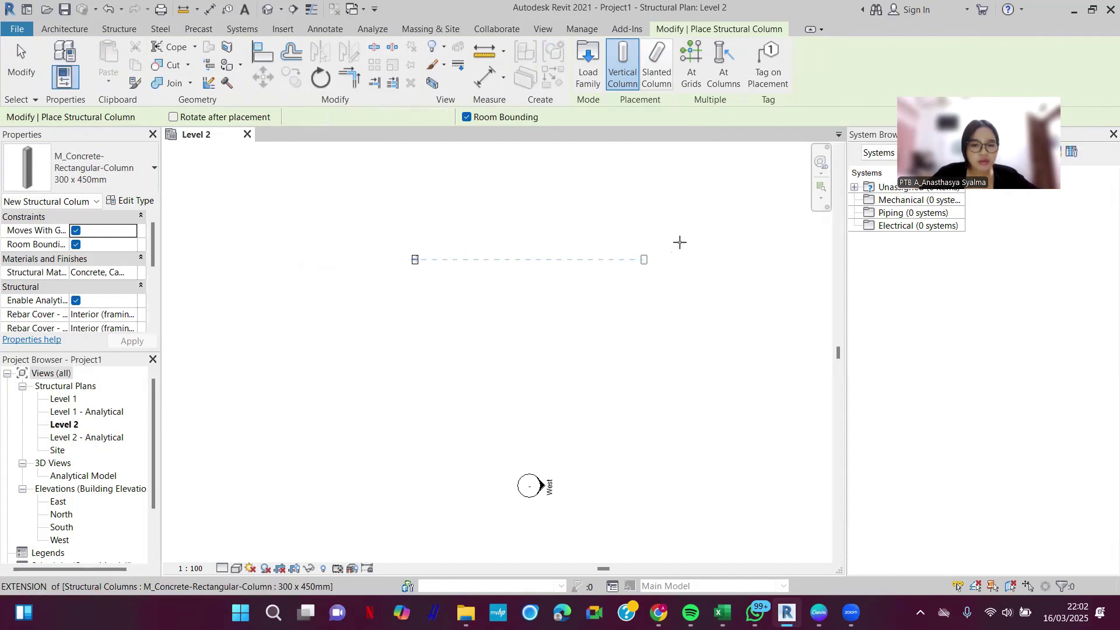
scroll(671, 232, "down", 2)
left_click(420, 328)
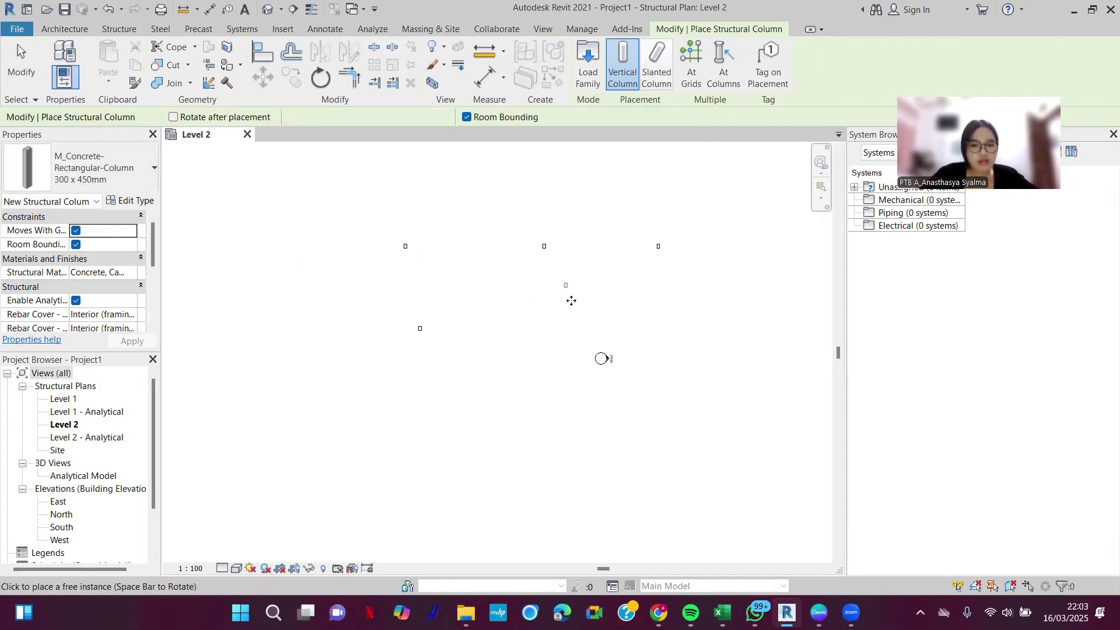
left_click(545, 319)
left_click(669, 319)
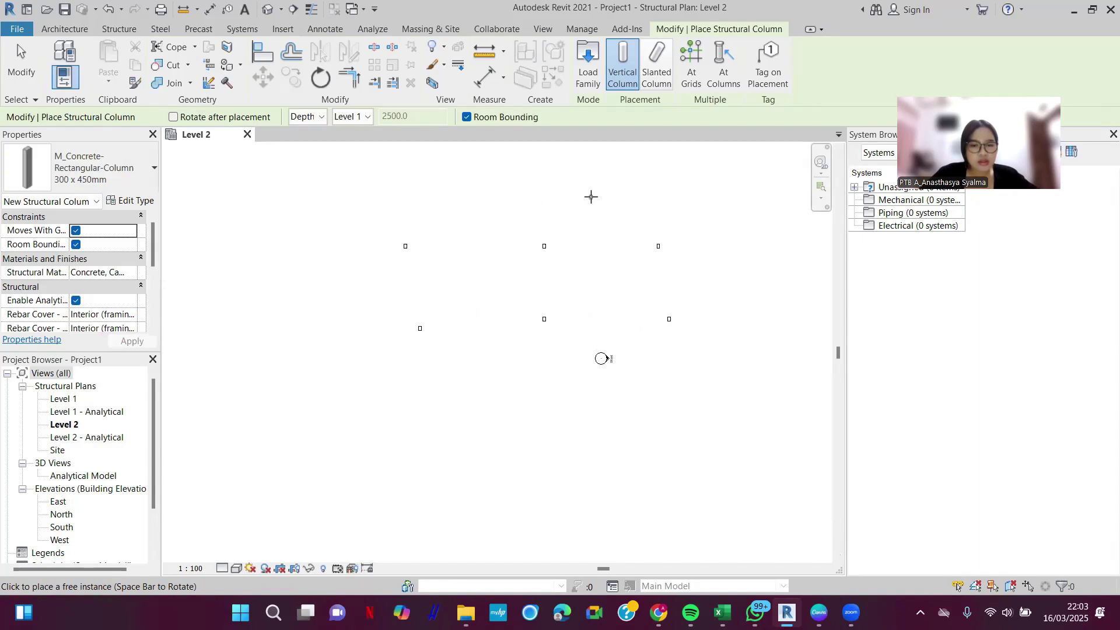
Step: Try to draw a Generic - 200mm wall between the upper columns on the Level 2 plan
left_click(65, 28)
left_click(60, 58)
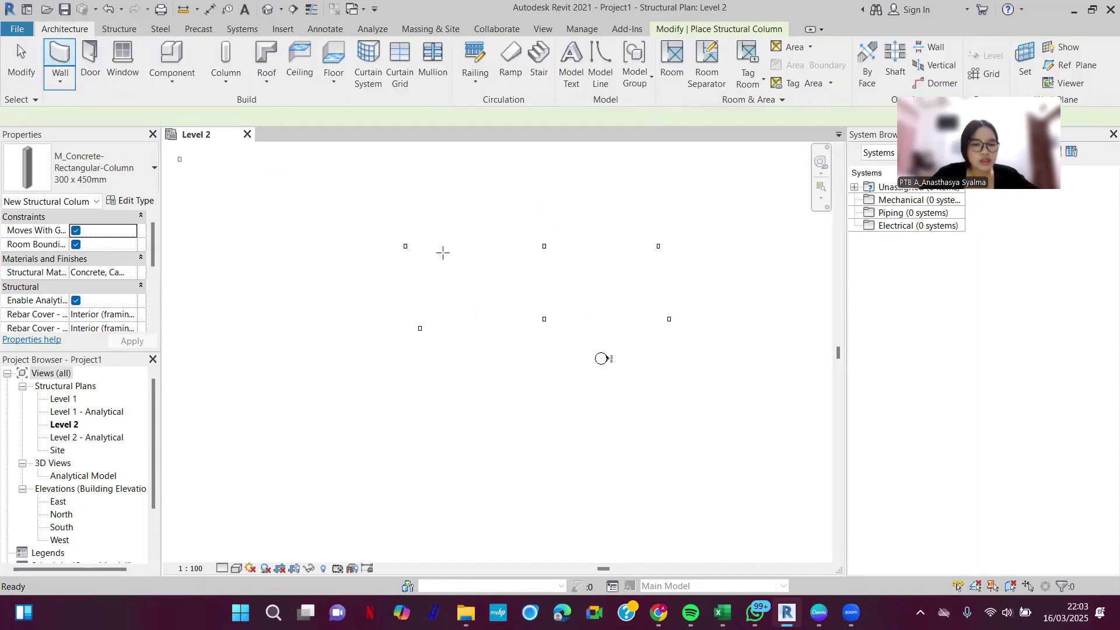
left_click(405, 245)
left_click(500, 246)
left_click(605, 272)
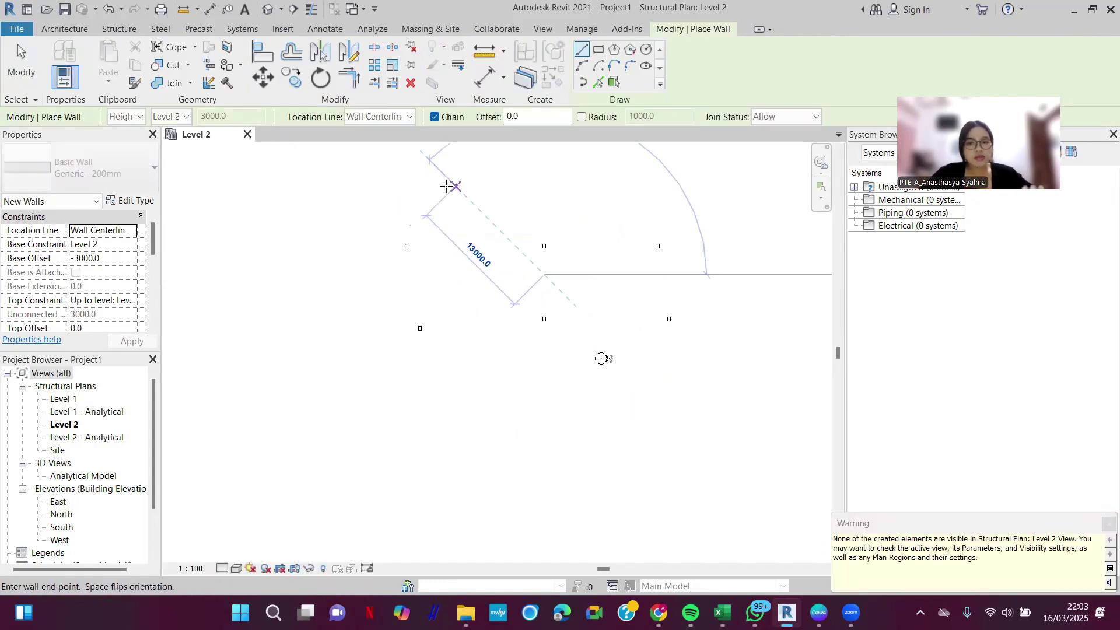
key("Escape")
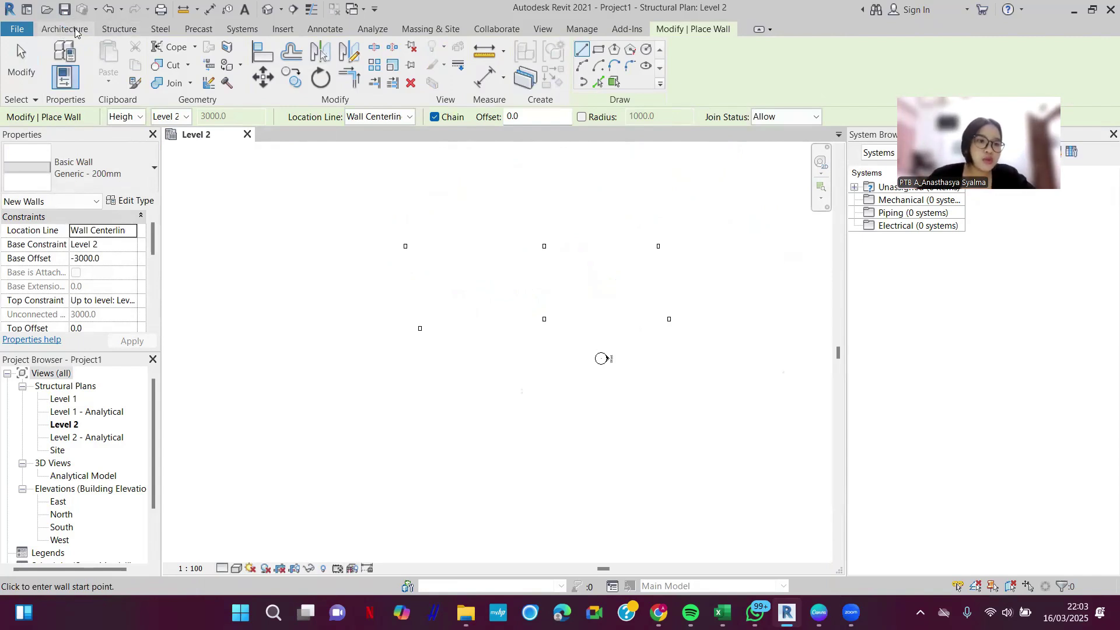
Step: Create a new project from the Metric-Architectural Template and close the System Browser
left_click(17, 29)
left_click(49, 86)
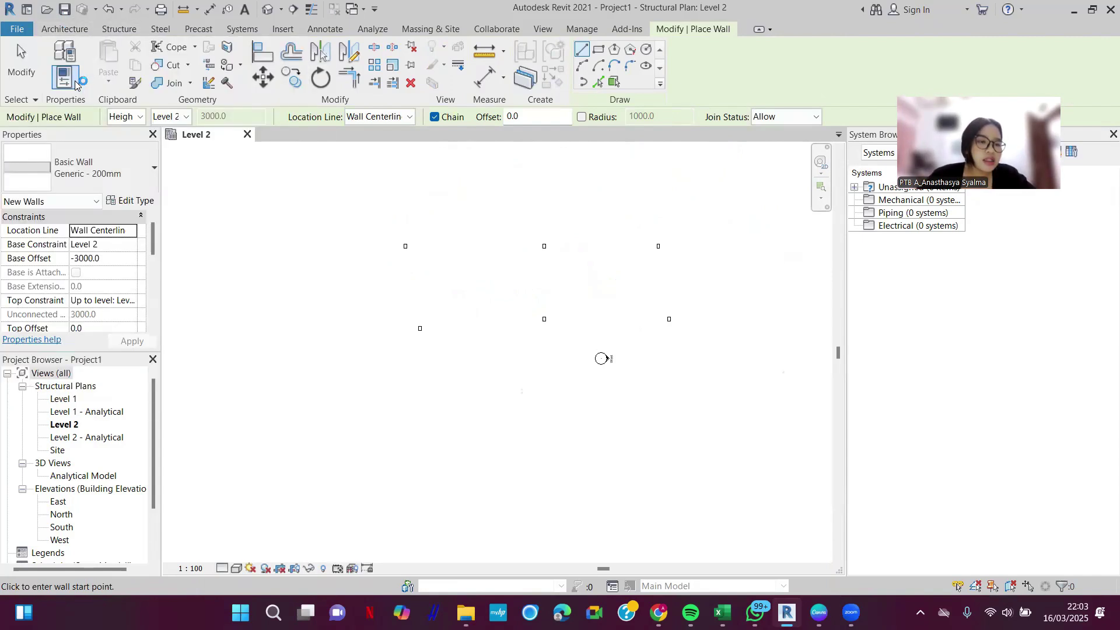
left_click(525, 274)
left_click(514, 305)
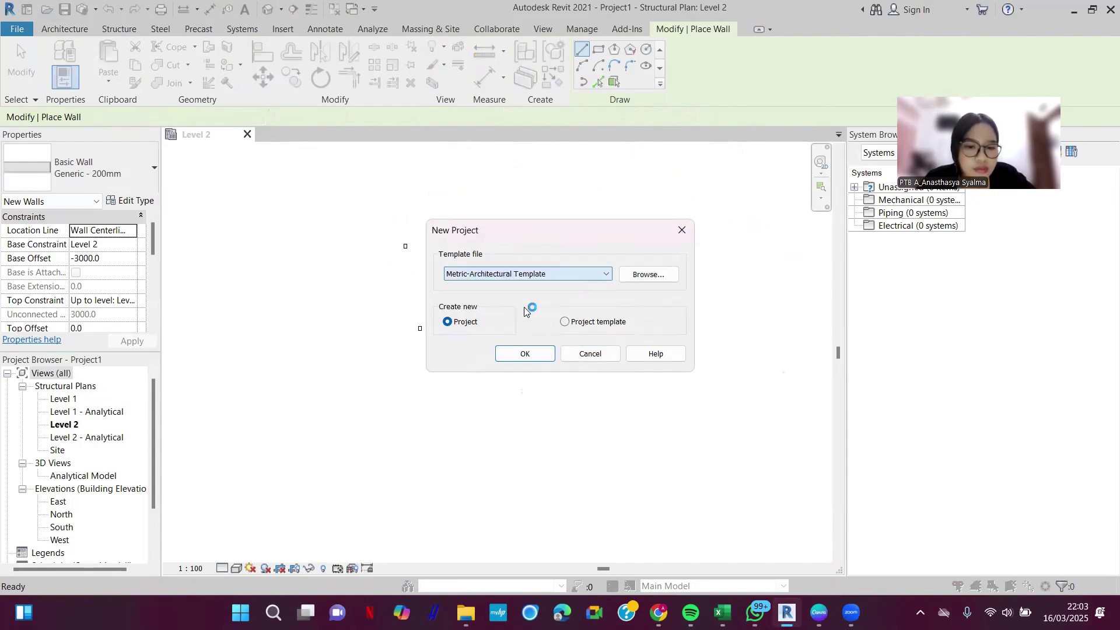
left_click(525, 354)
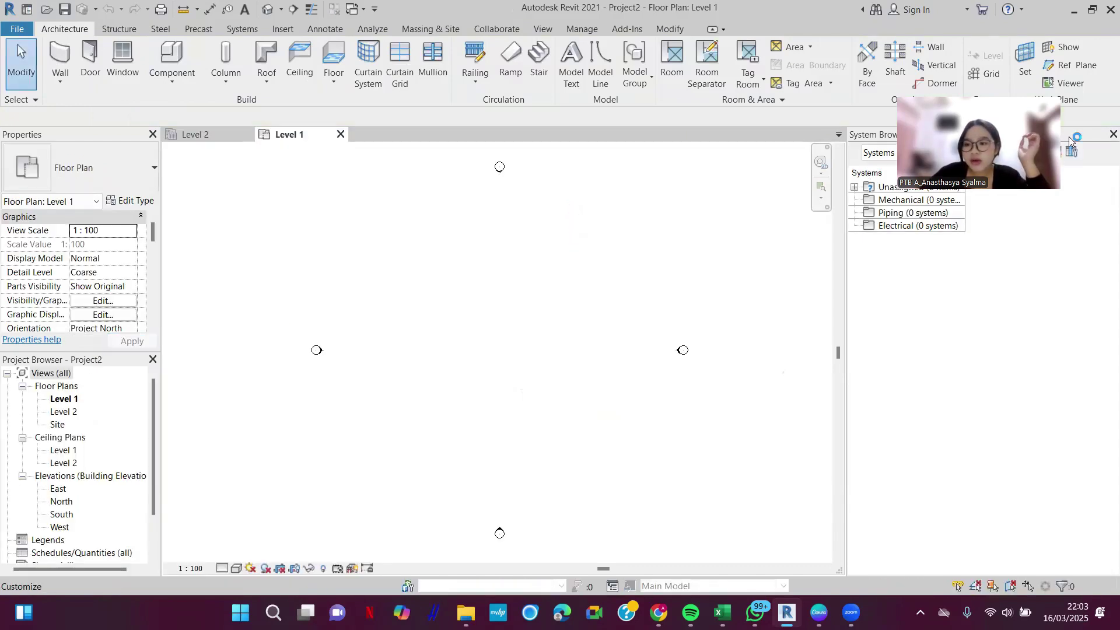
left_click(1112, 135)
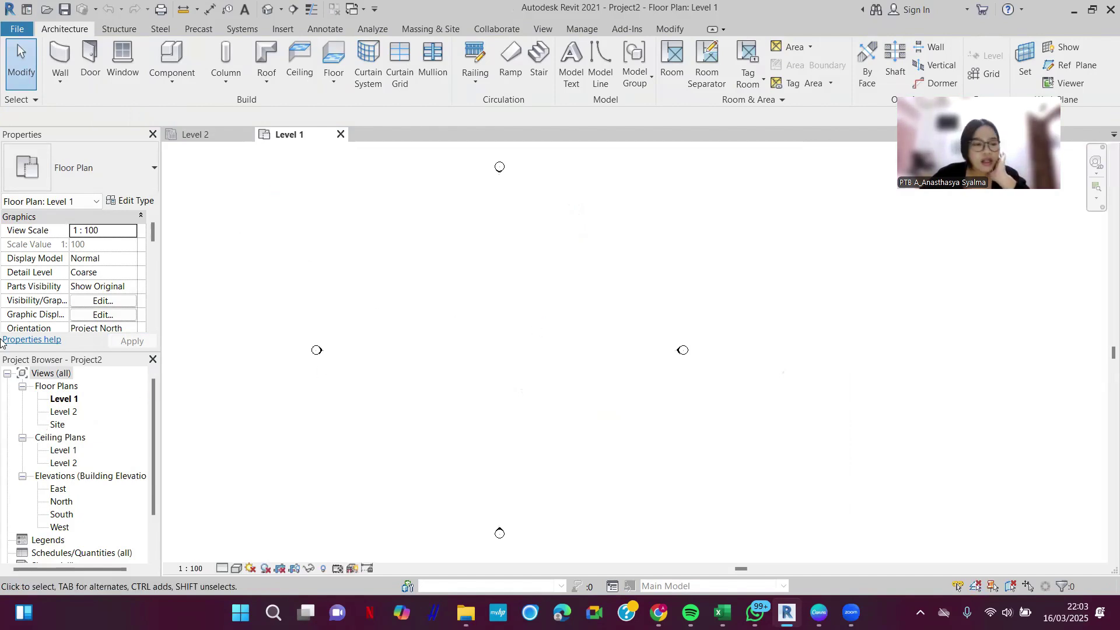
scroll(68, 461, "down", 1)
scroll(67, 461, "up", 1)
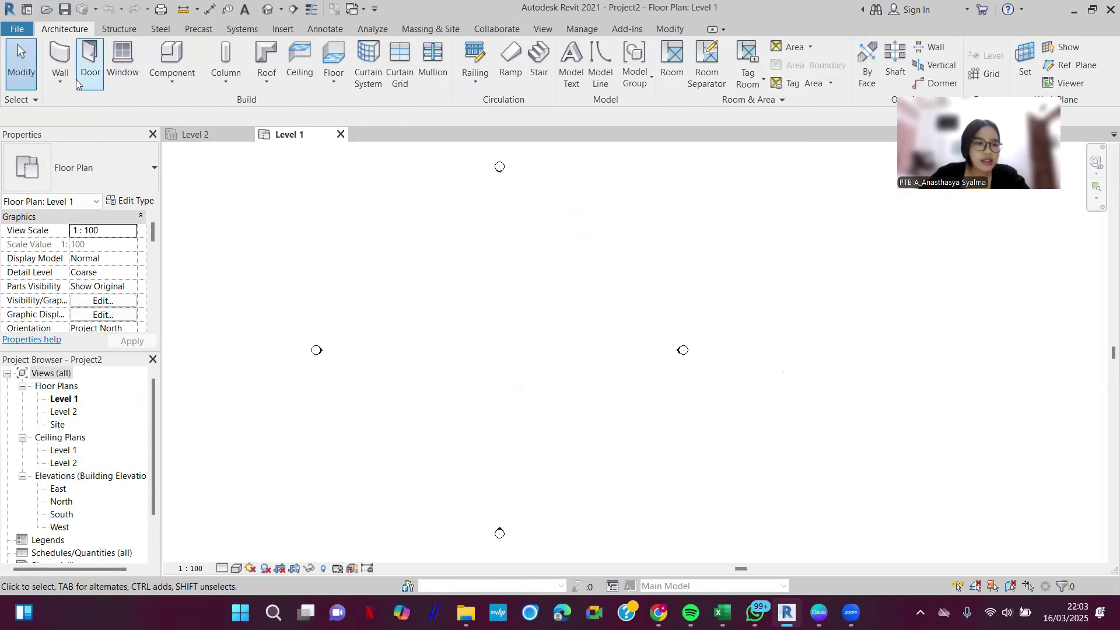
Step: Draw a horizontal Generic - 300mm wall between the north and west elevation markers' heights on the Level 1 floor plan
left_click(60, 63)
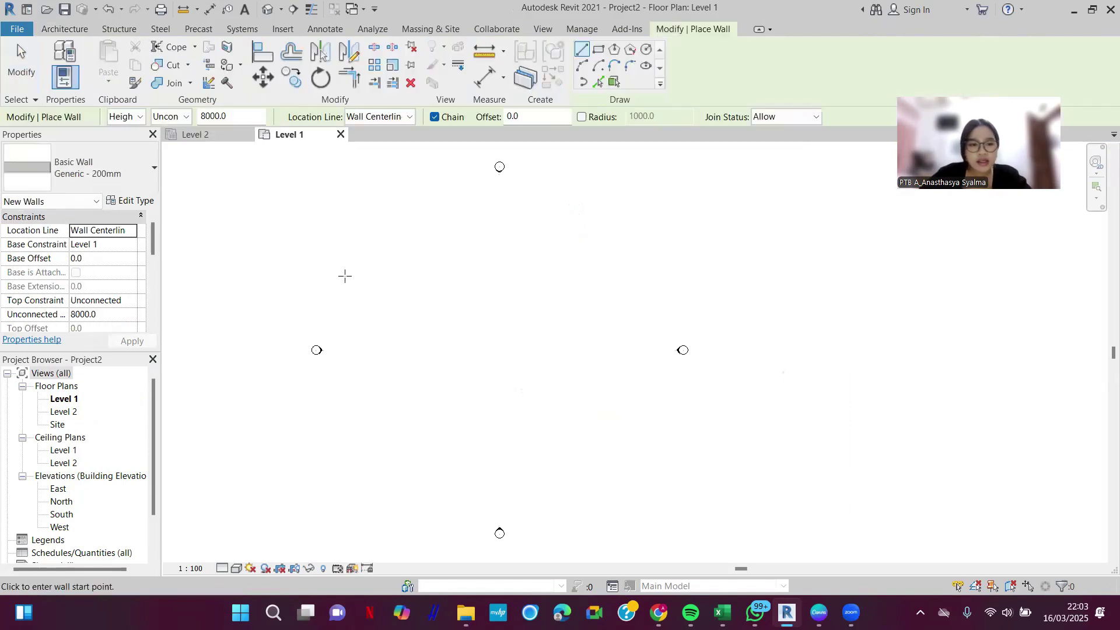
left_click(80, 26)
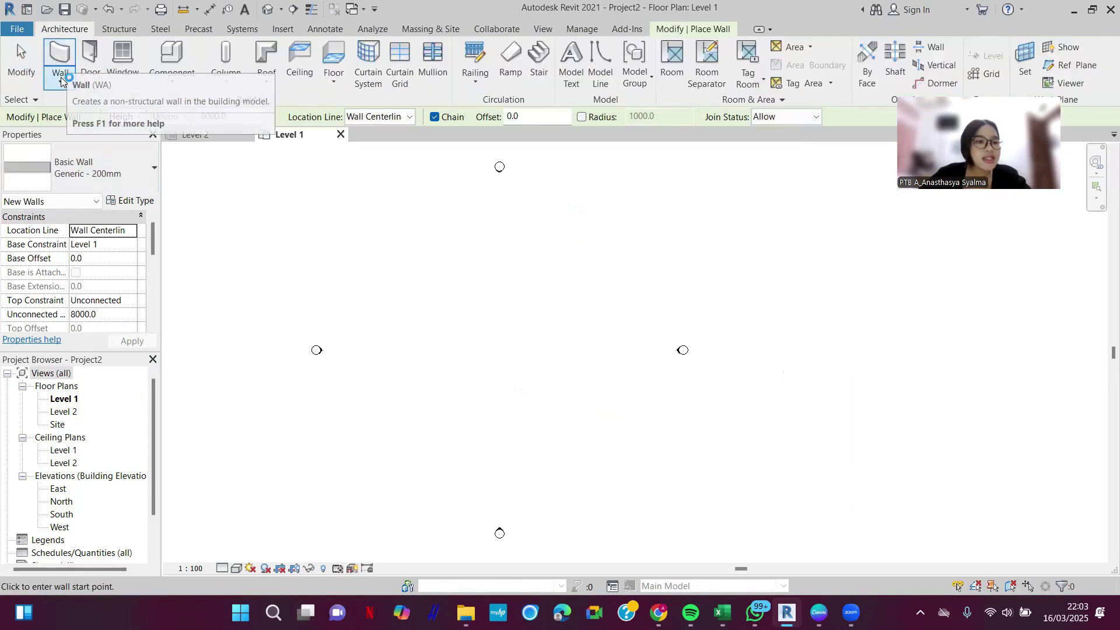
left_click(60, 81)
left_click(71, 109)
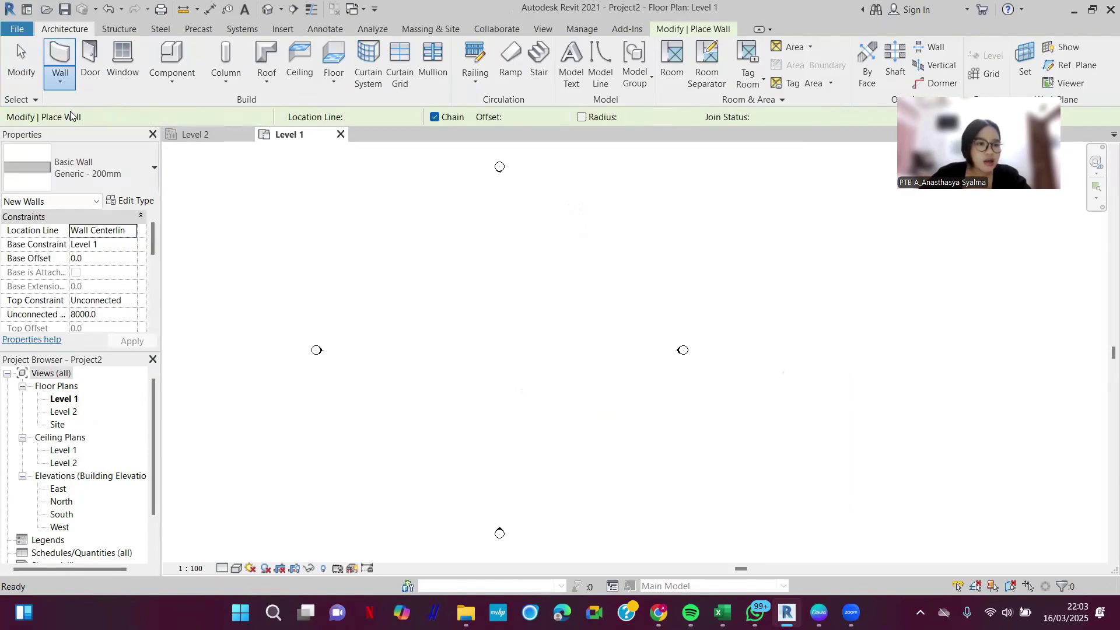
left_click(86, 174)
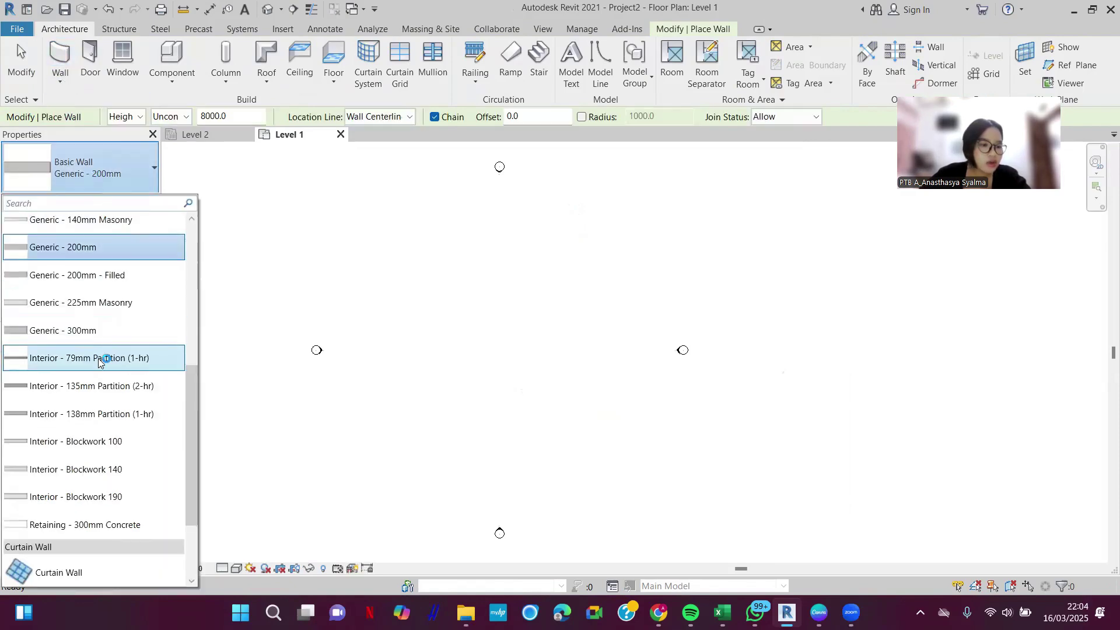
left_click(111, 328)
left_click(367, 272)
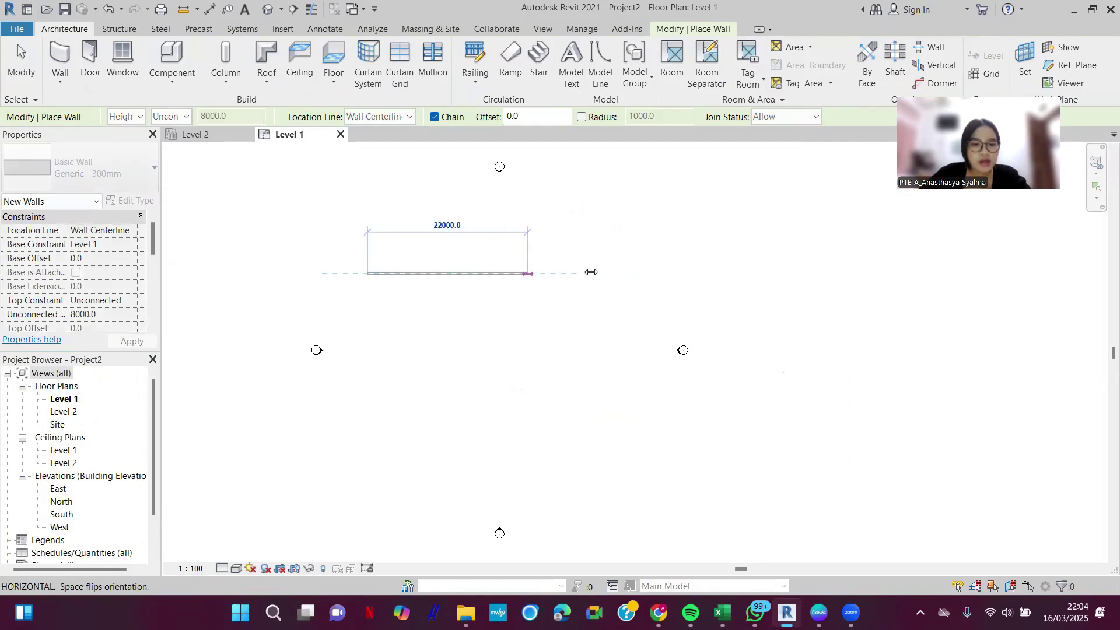
left_click(645, 273)
key("Escape")
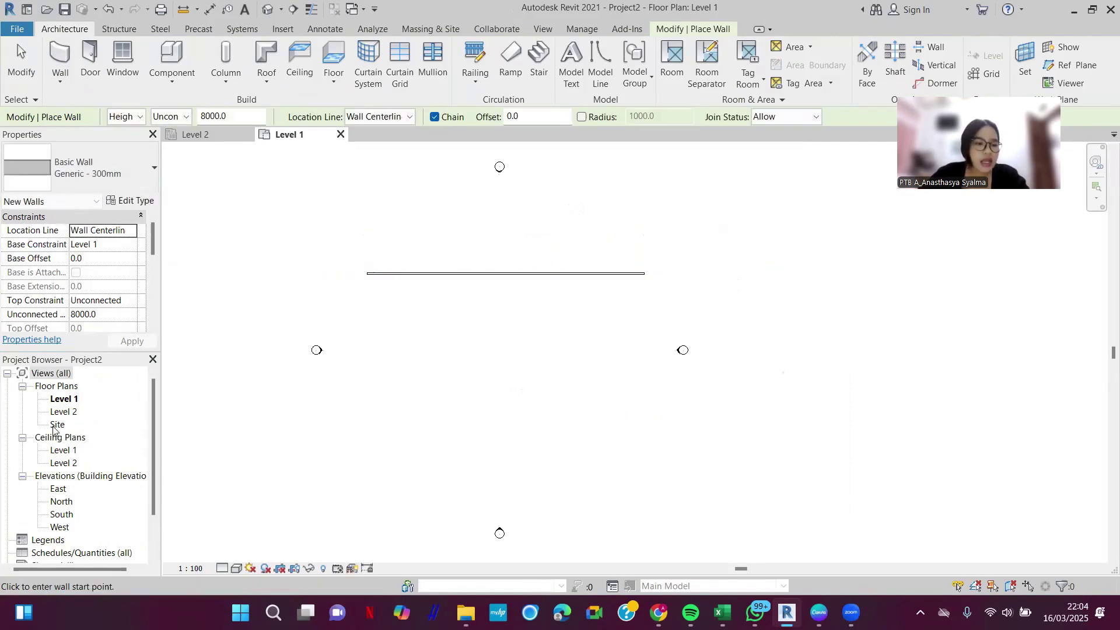
Step: Select the East, North and South building elevations in turn and examine their view properties
left_click(59, 490)
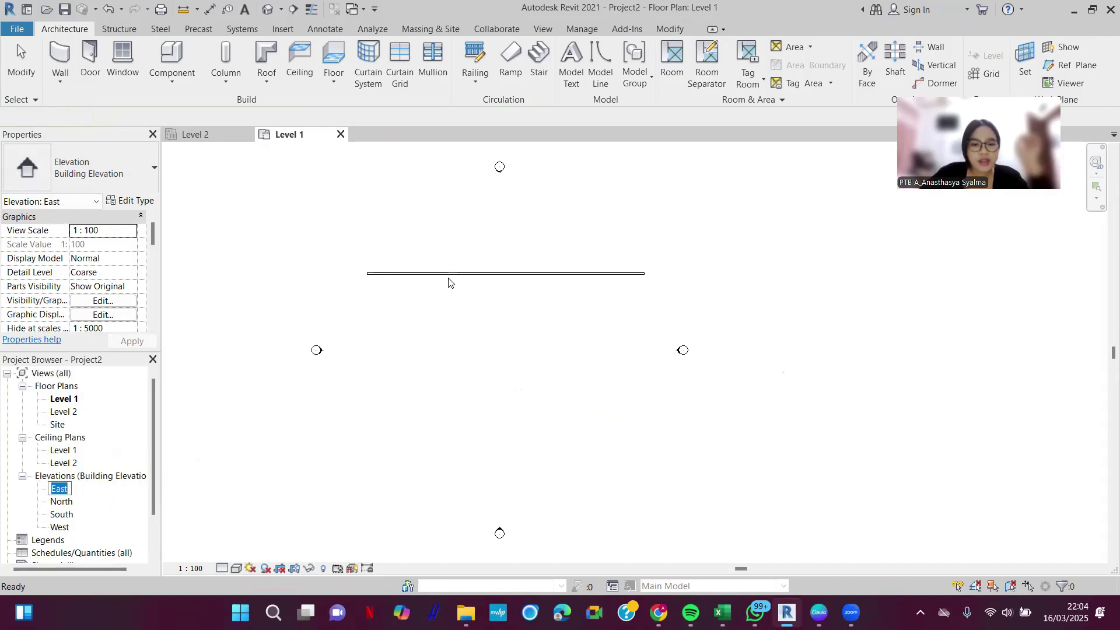
scroll(447, 300, "up", 1)
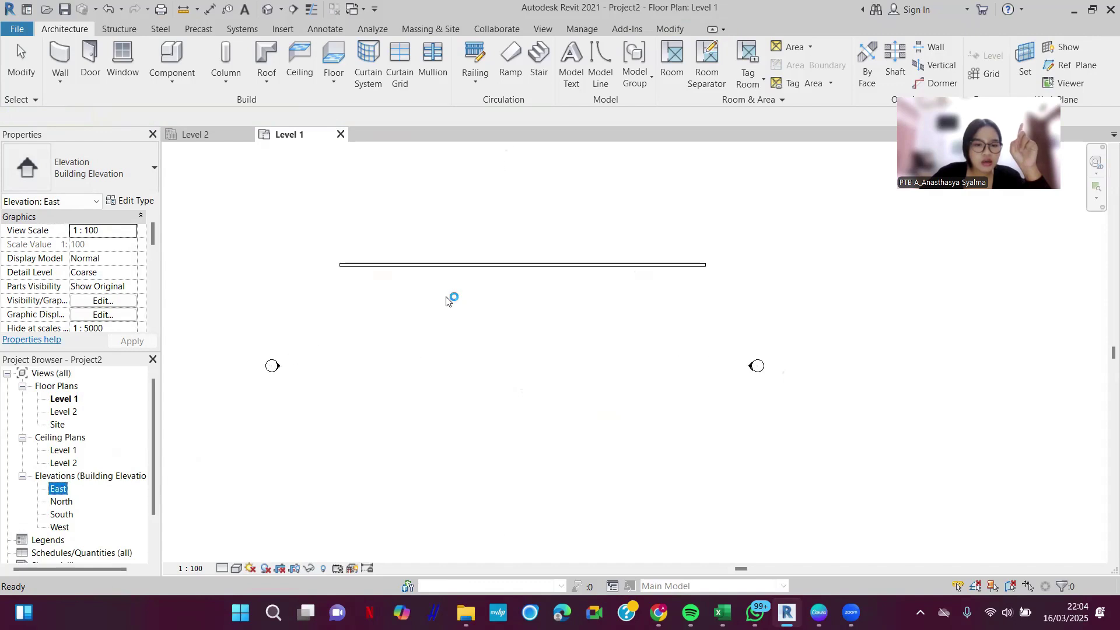
scroll(446, 300, "up", 1)
scroll(62, 493, "down", 1)
left_click(62, 489)
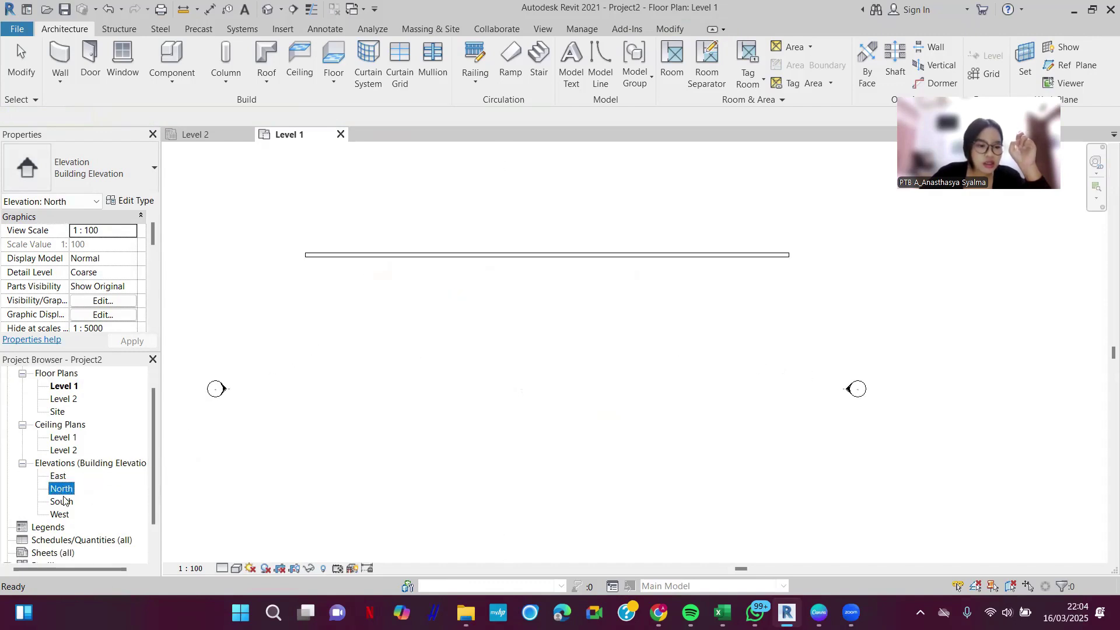
left_click(62, 503)
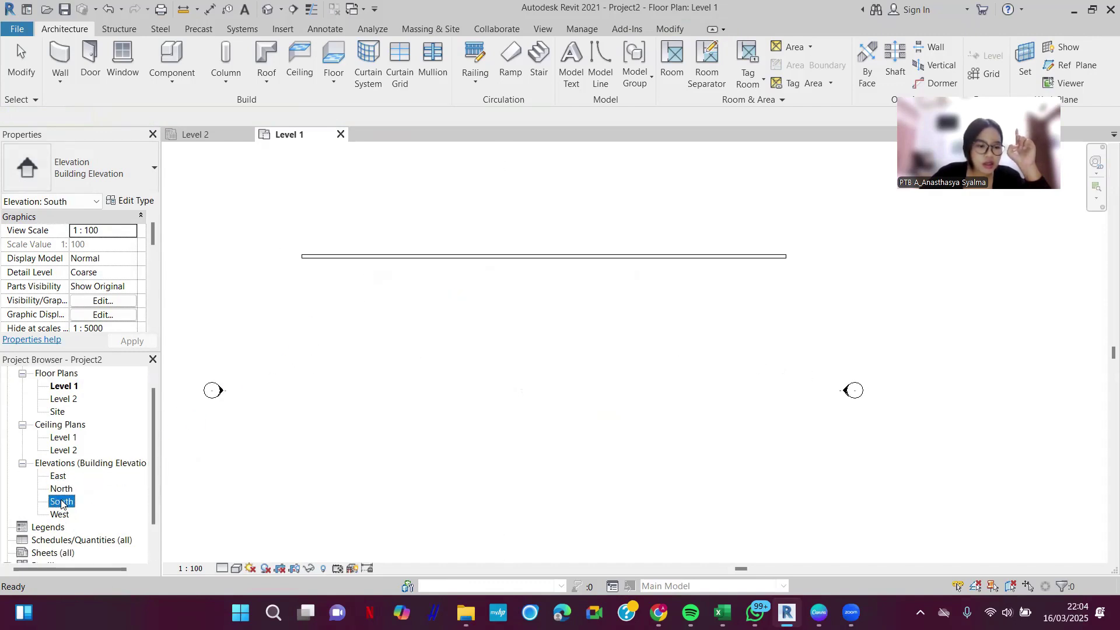
left_click(57, 476)
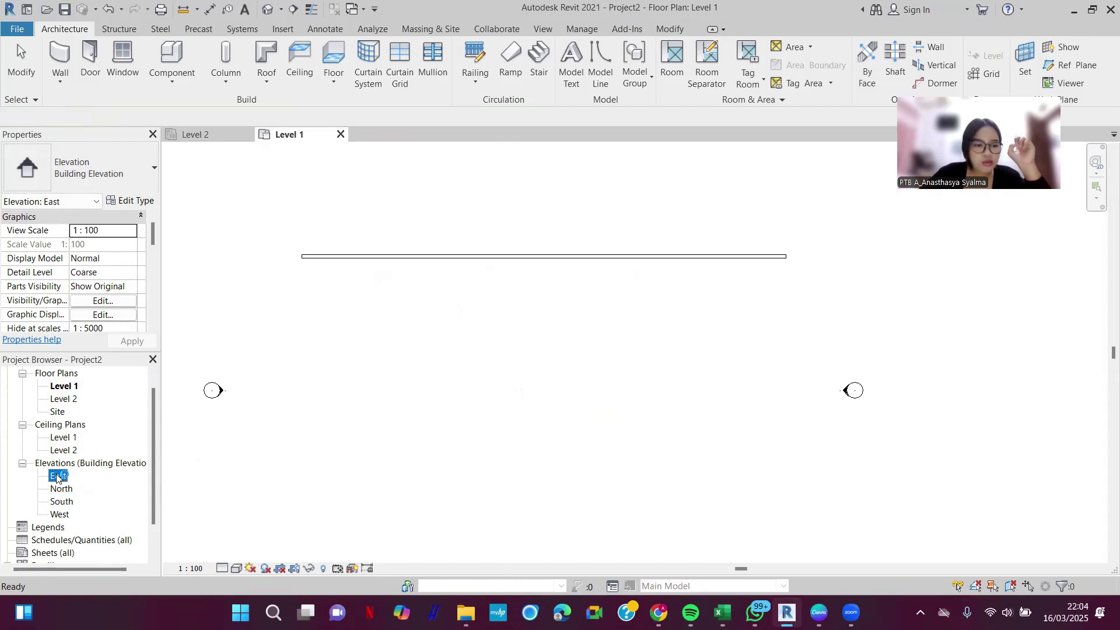
scroll(554, 224, "down", 1)
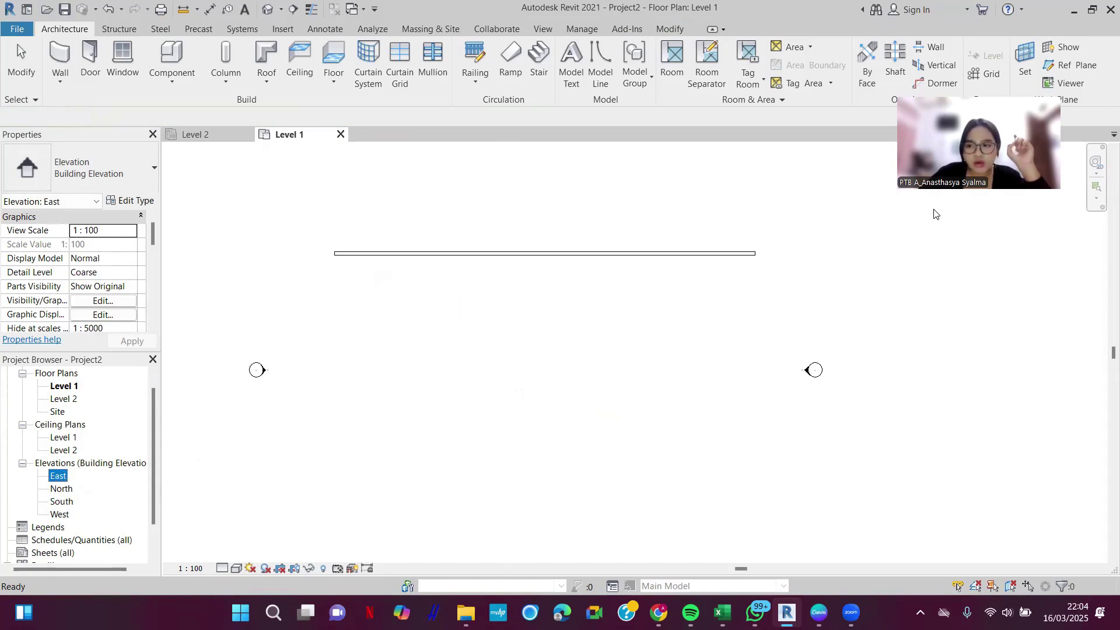
Step: Try the navigation wheel and shift the Level 1 floor plan around, and undo the drawn wall
left_click(1098, 164)
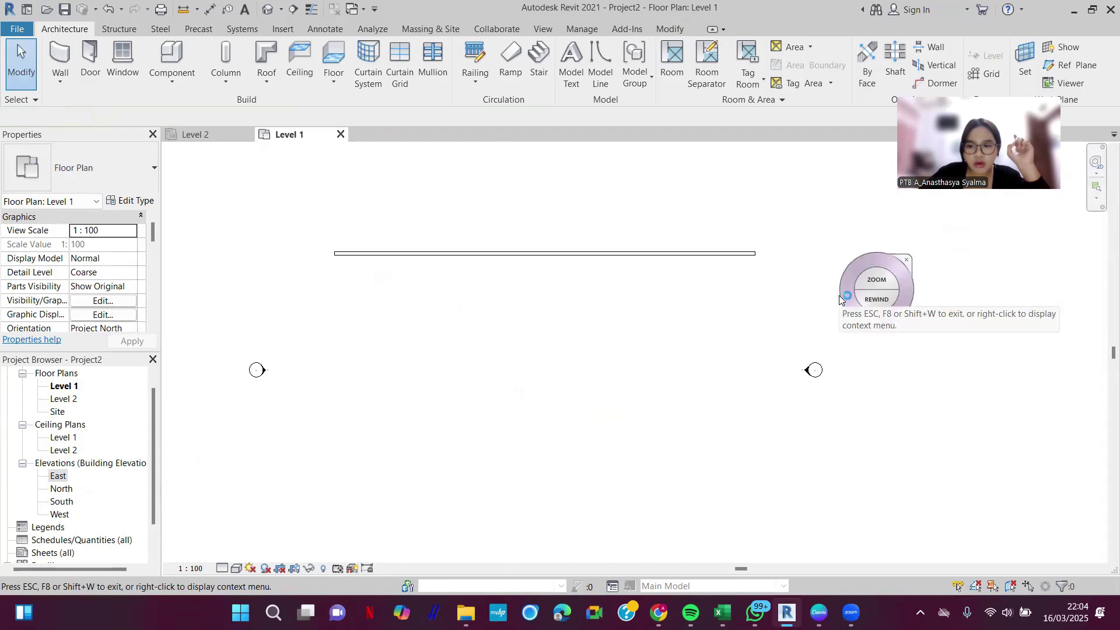
middle_click_drag(705, 310, 727, 300)
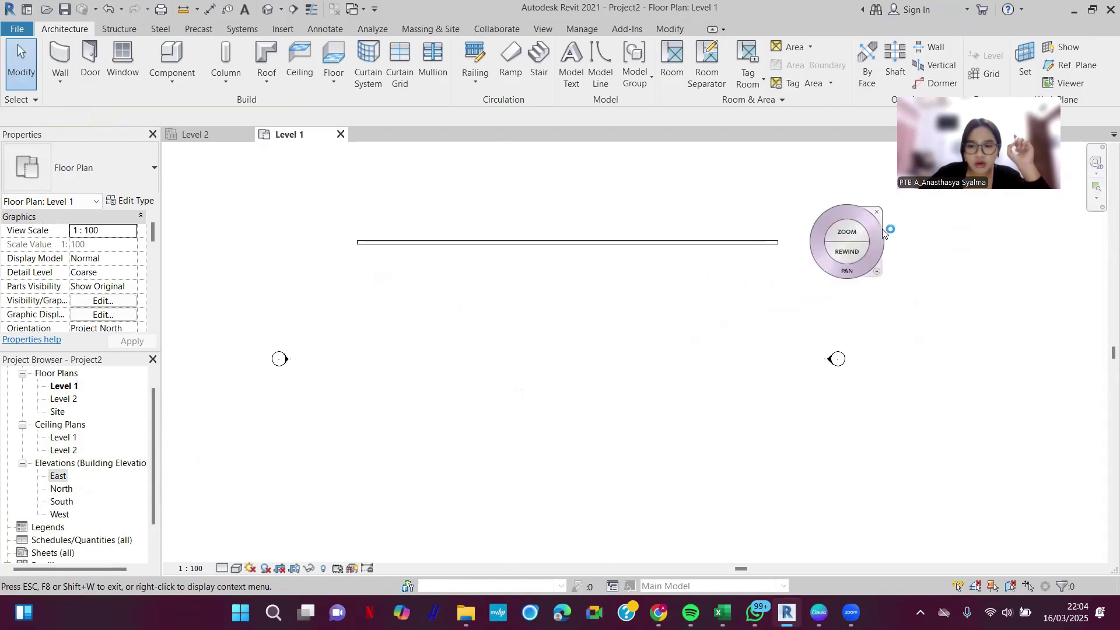
left_click_drag(1115, 353, 1113, 229)
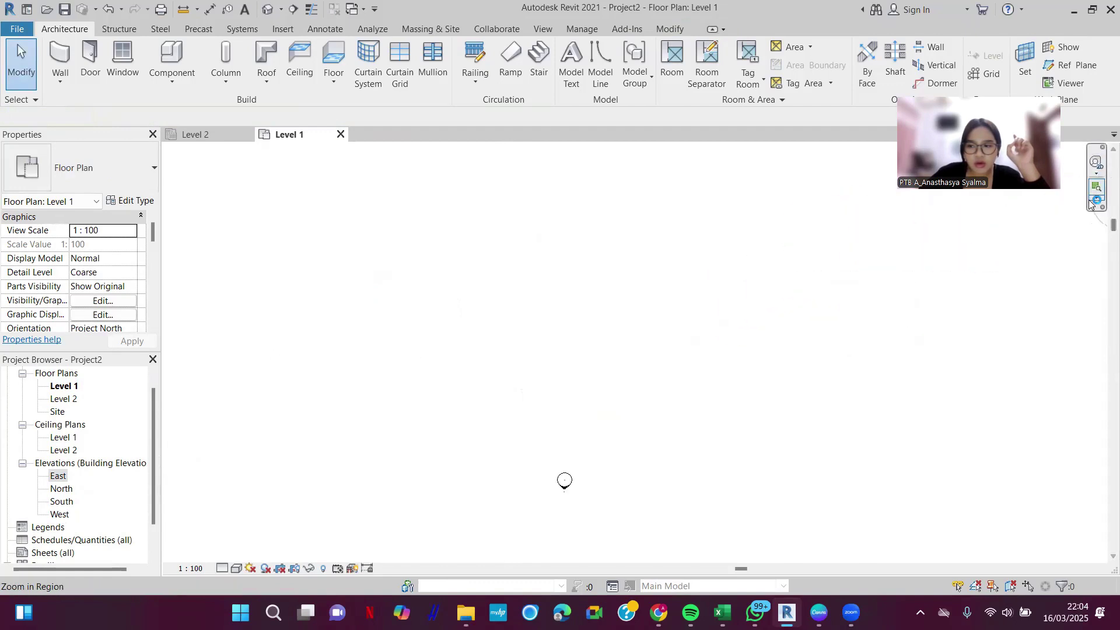
left_click(475, 294)
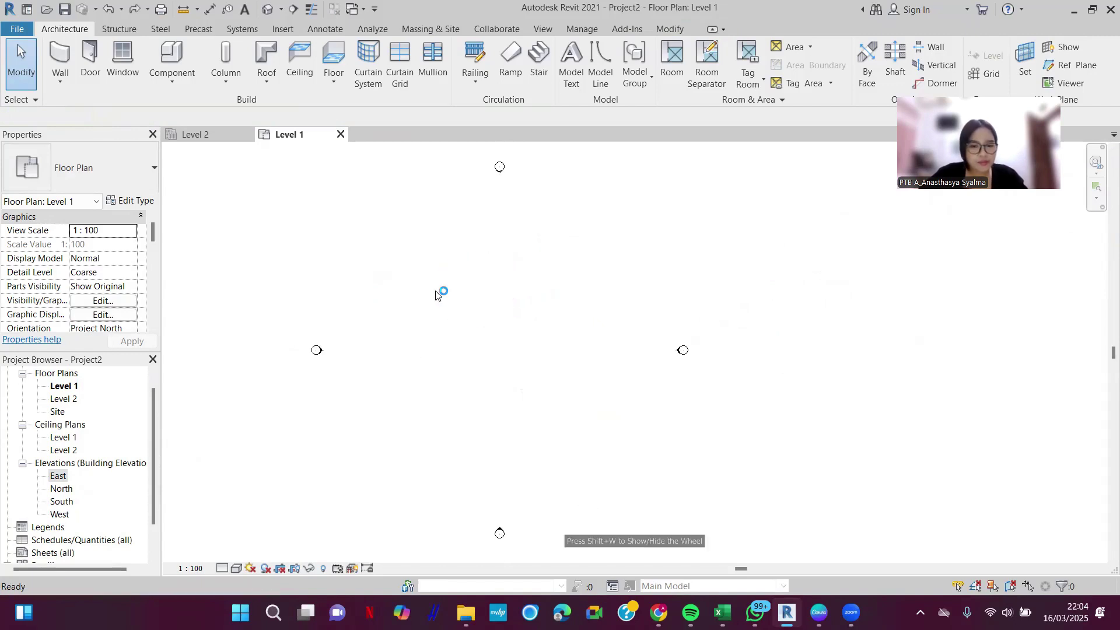
Step: Draw a horizontal Generic - 300mm wall about 101000 mm long just below the east and west elevation markers on the Level 1 floor plan
scroll(480, 217, "up", 1)
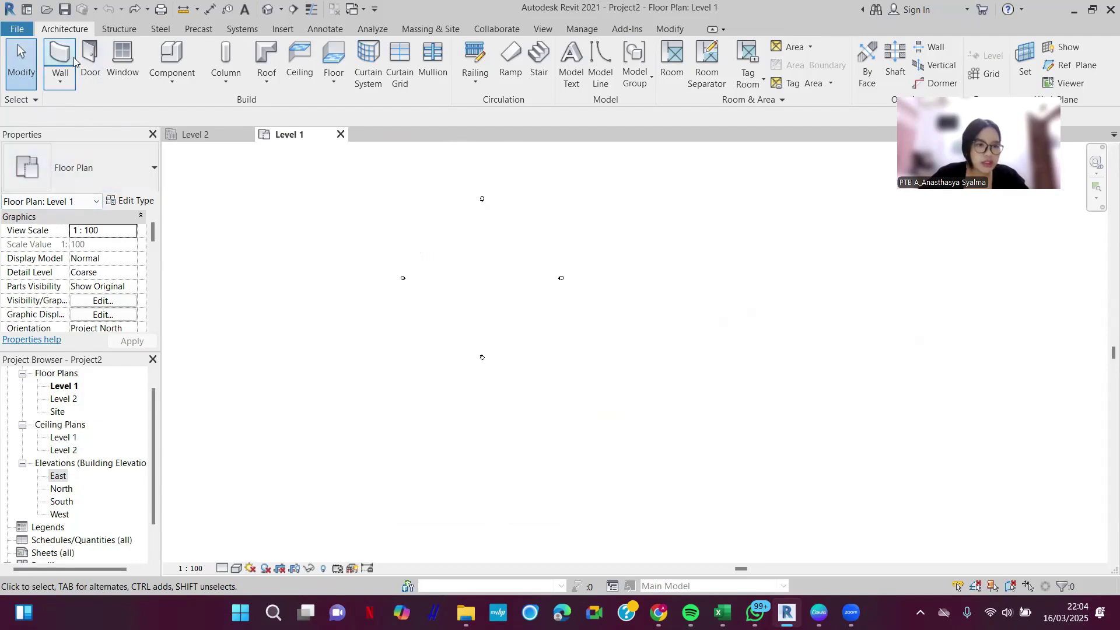
left_click(59, 87)
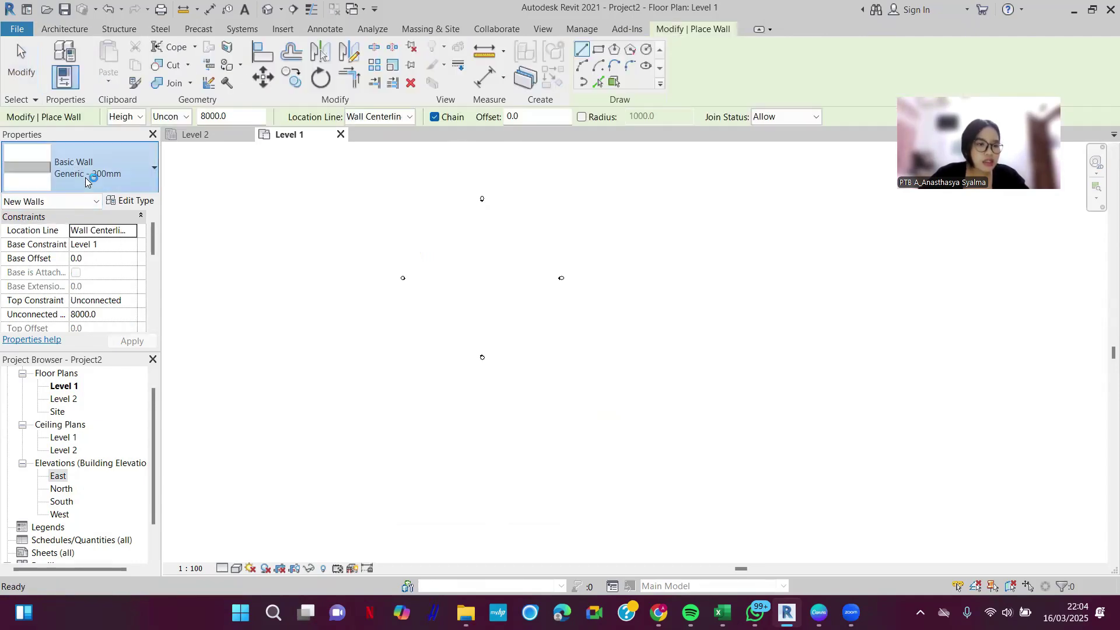
left_click(88, 168)
left_click(105, 329)
left_click(403, 306)
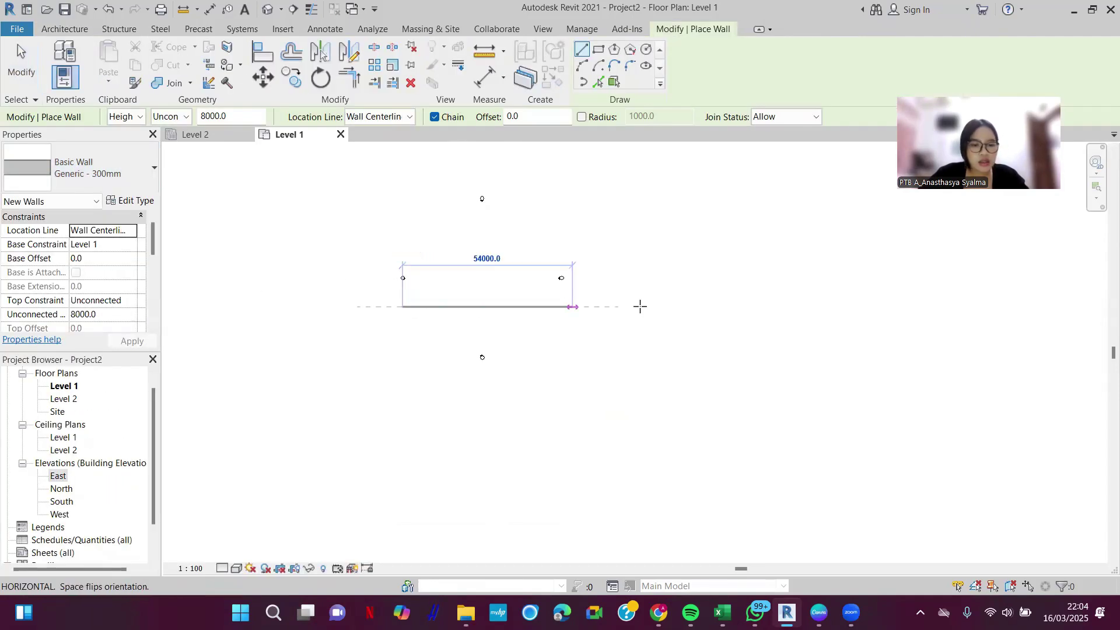
left_click(720, 306)
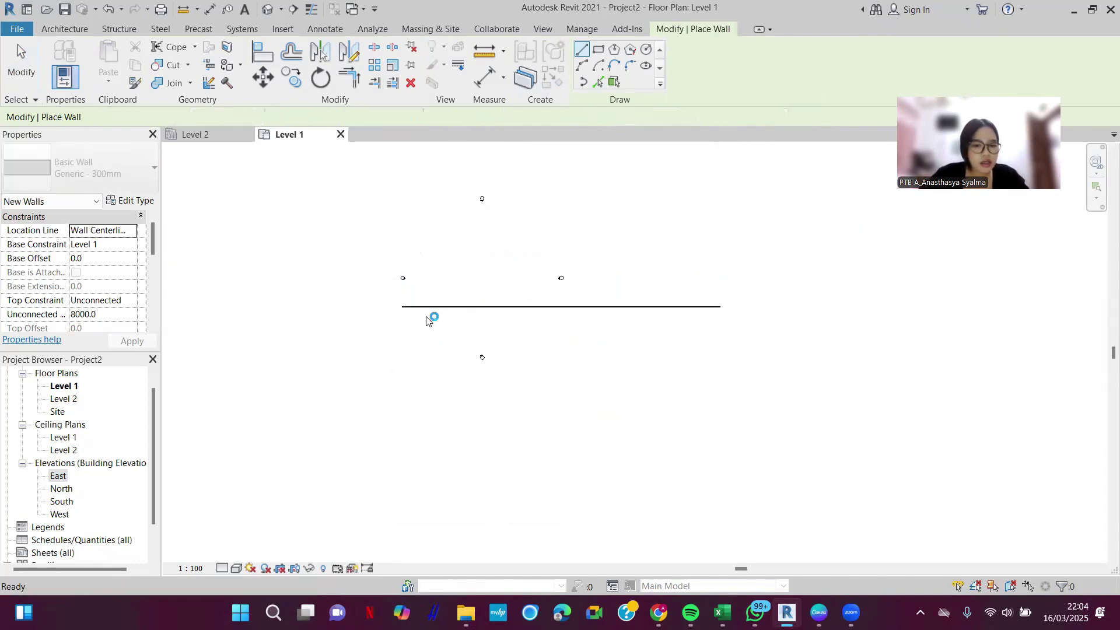
scroll(429, 319, "up", 2)
key("Escape")
key("Escape")
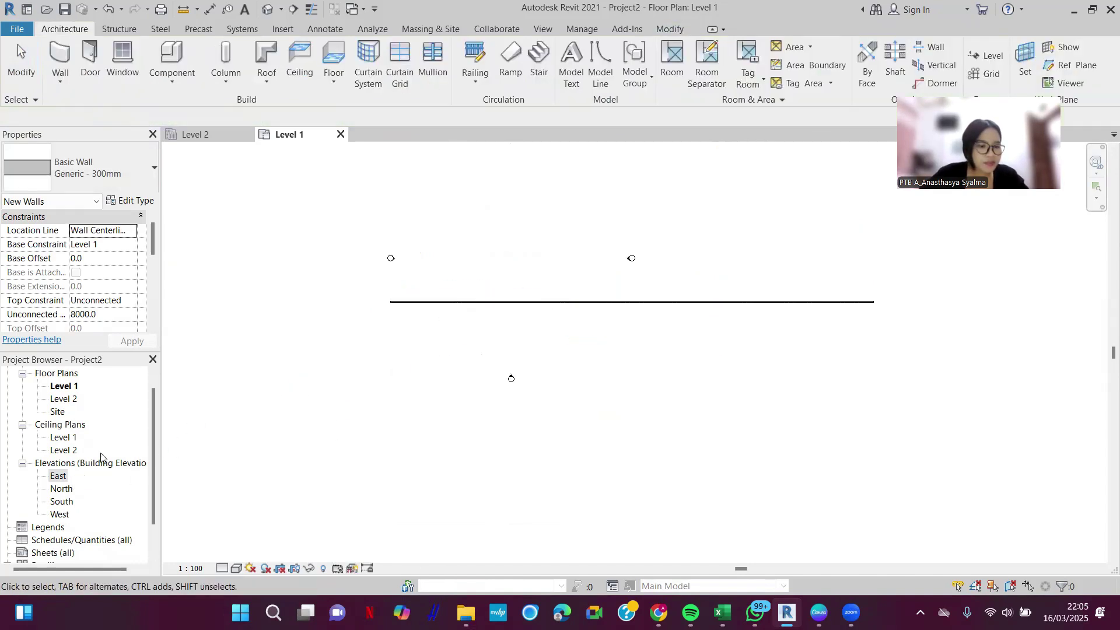
Step: Select the East elevation, the long wall and the North elevation in turn to examine their properties
left_click(58, 477)
left_click(360, 324)
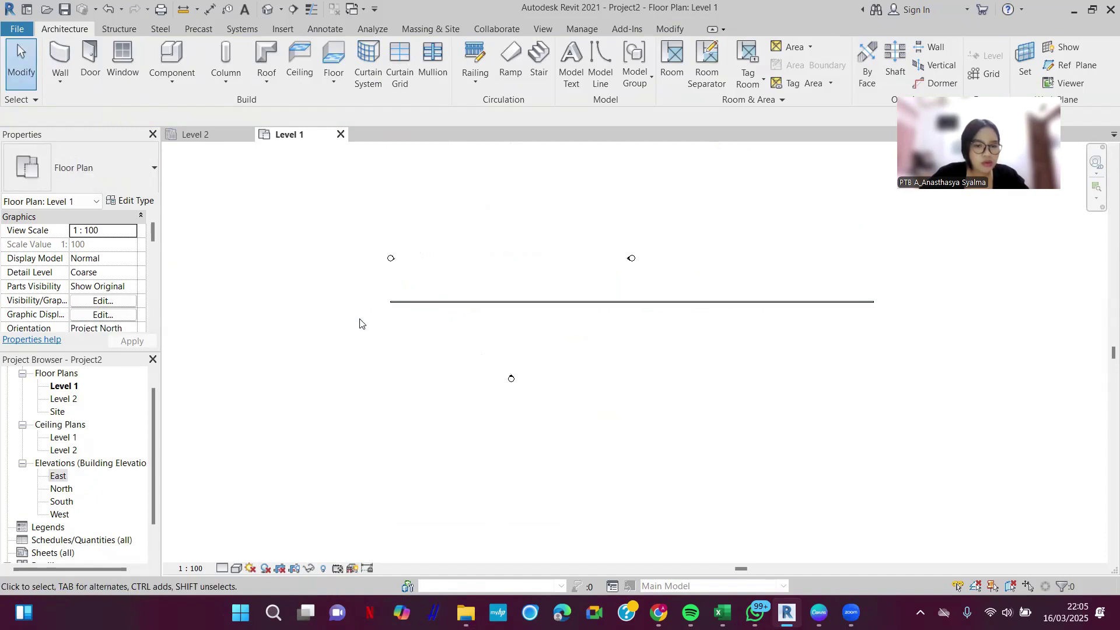
left_click(57, 477)
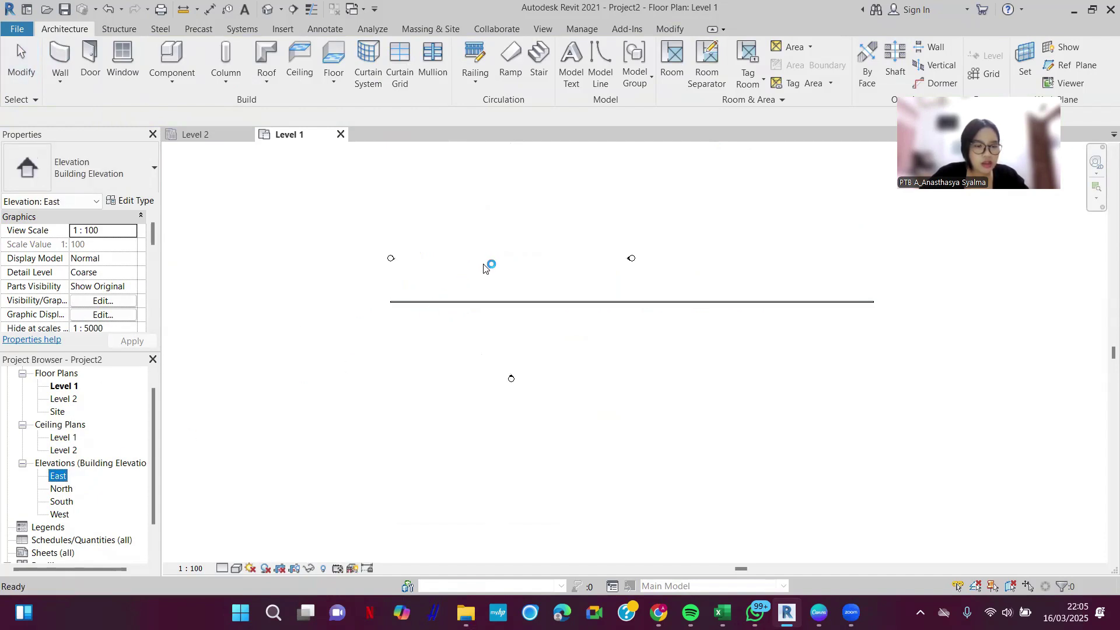
left_click(483, 268)
left_click(460, 301)
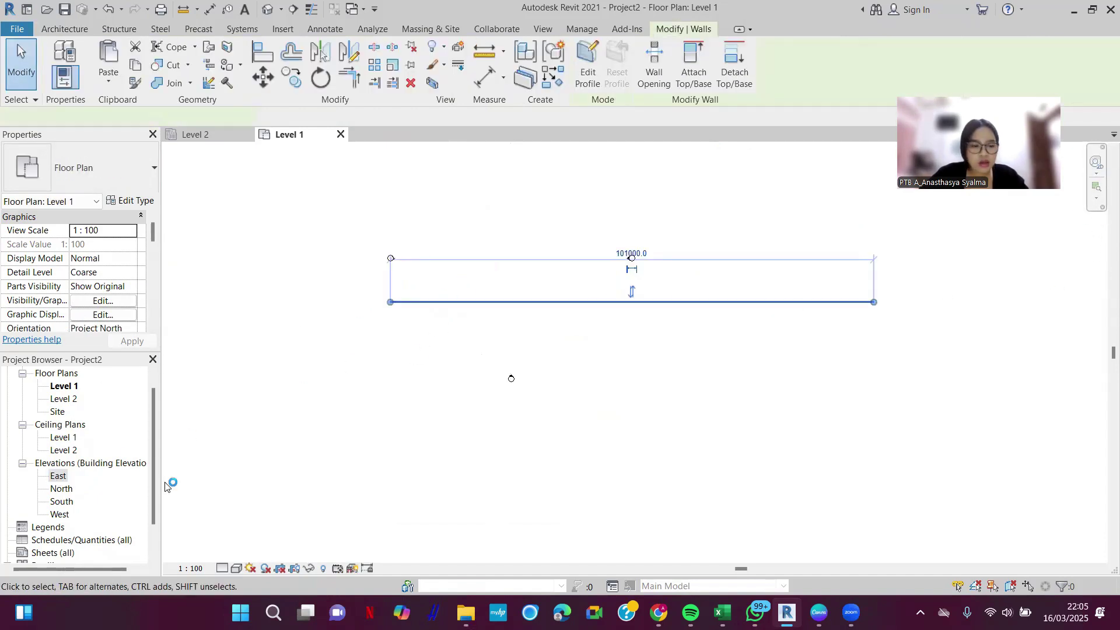
left_click(61, 489)
Step: Switch to Project1's Level 2 plan and back to Project2's Level 1 plan, and select the Level 2 floor plan view
left_click(212, 134)
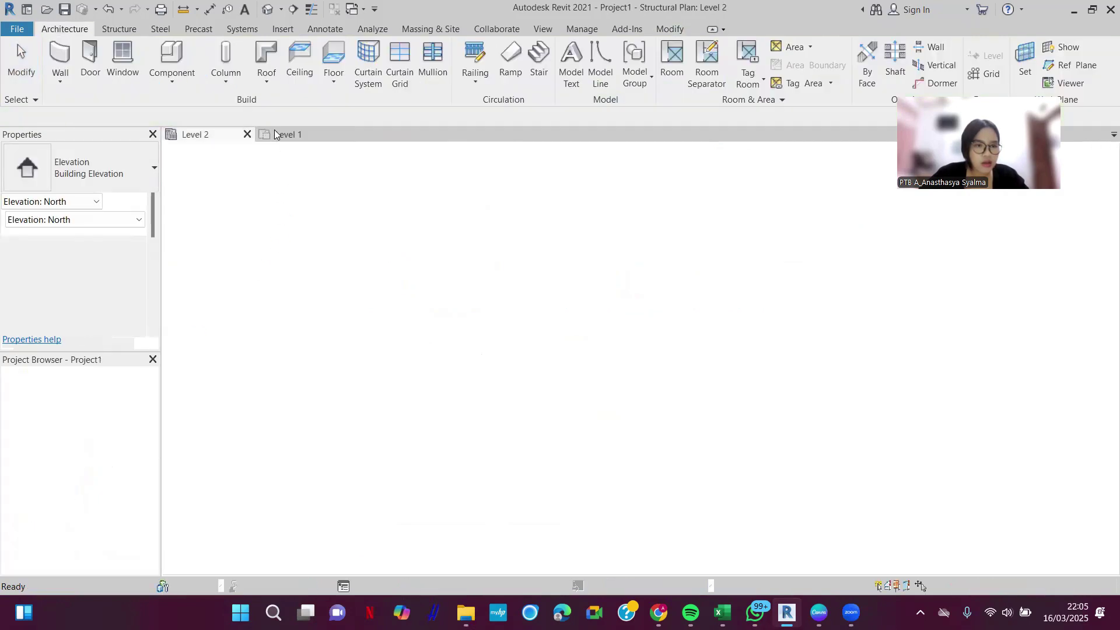
left_click(18, 44)
left_click(280, 133)
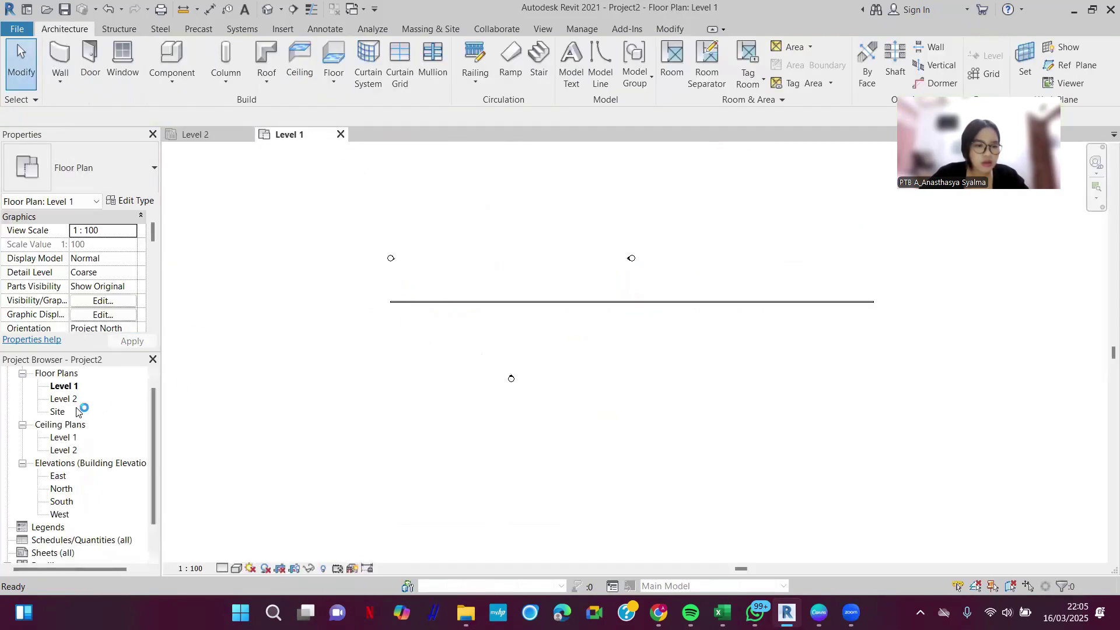
left_click(65, 400)
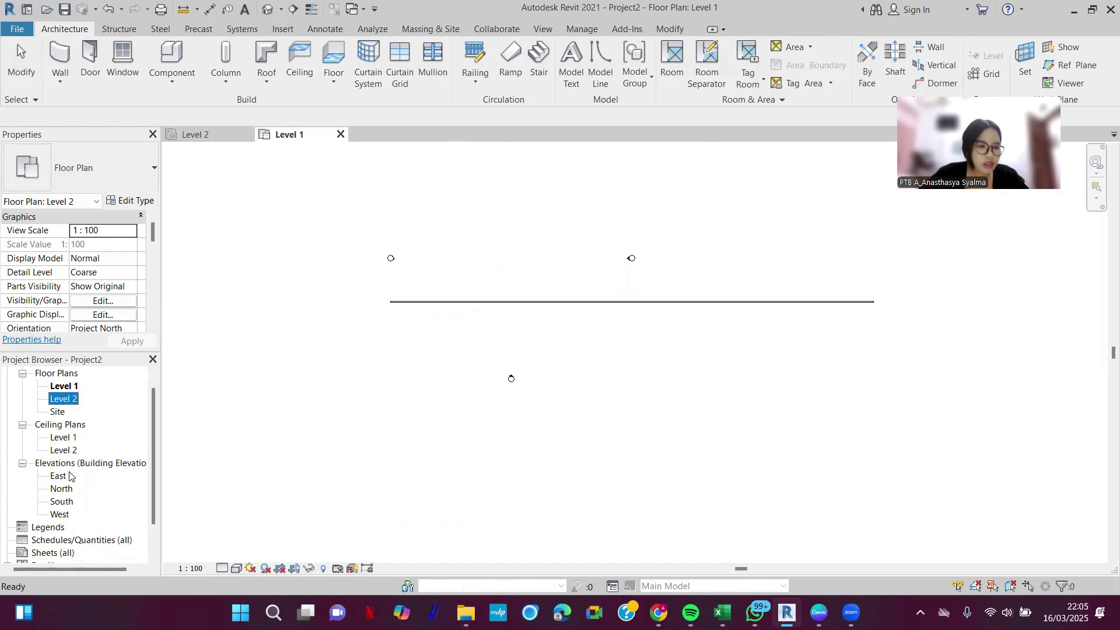
Step: Select the East elevation, the Level 2 plan views, the North elevation and the Legends category in turn to examine their properties
left_click(61, 490)
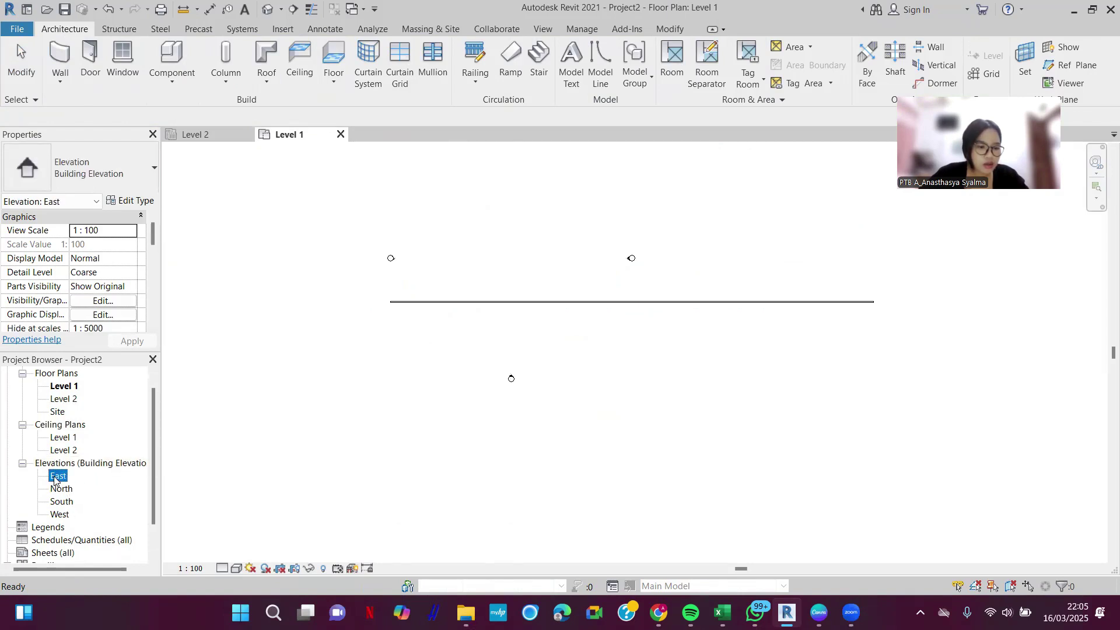
left_click(67, 449)
left_click(65, 399)
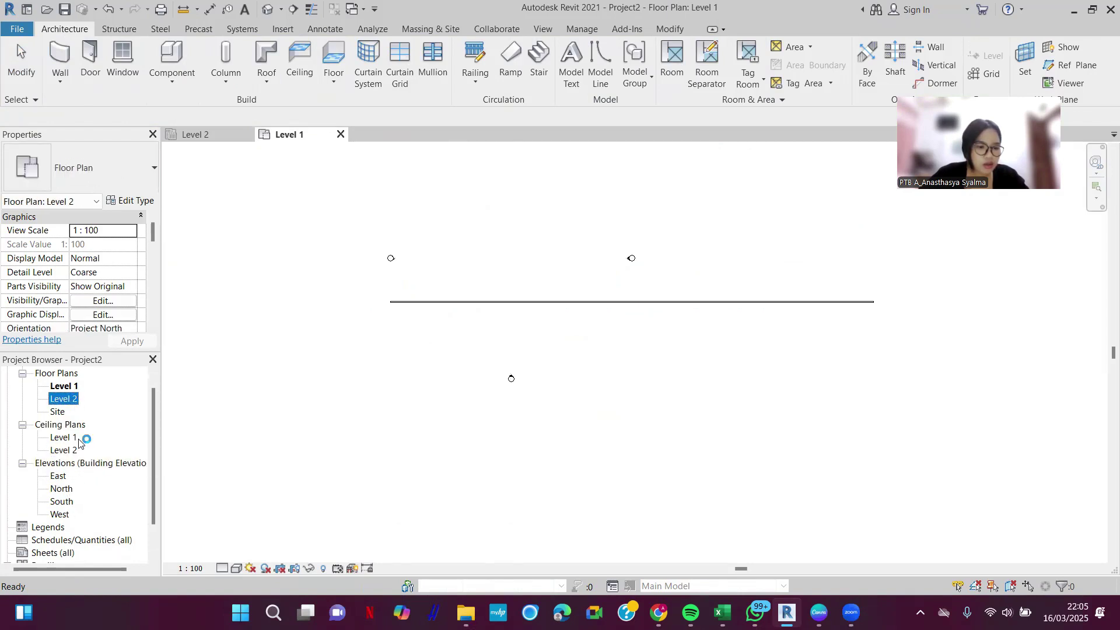
left_click(62, 489)
left_click(523, 323)
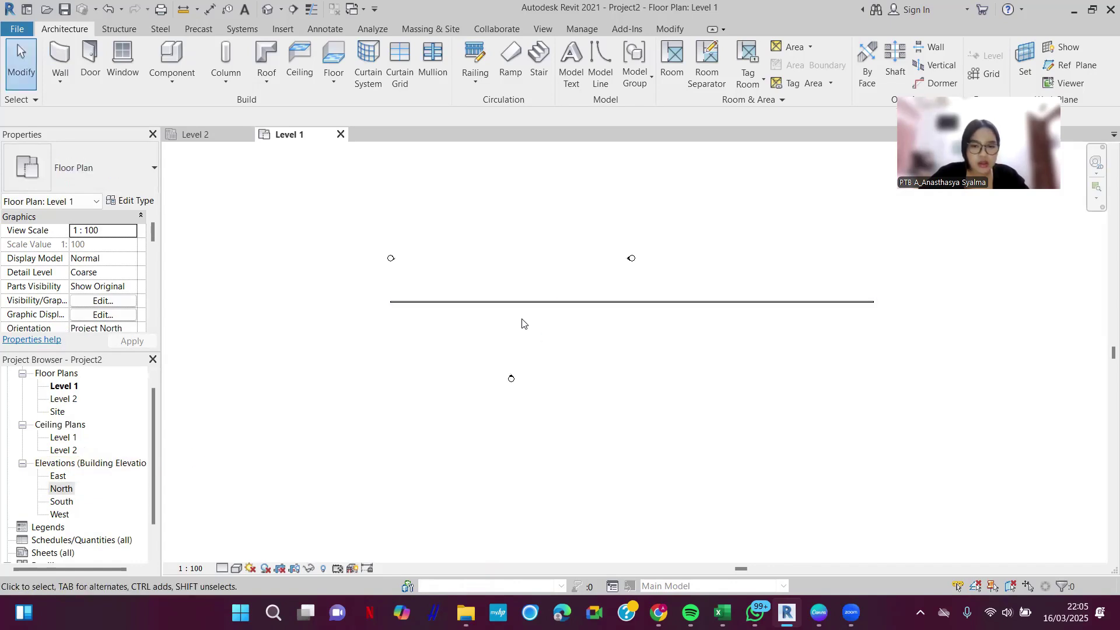
left_click(46, 528)
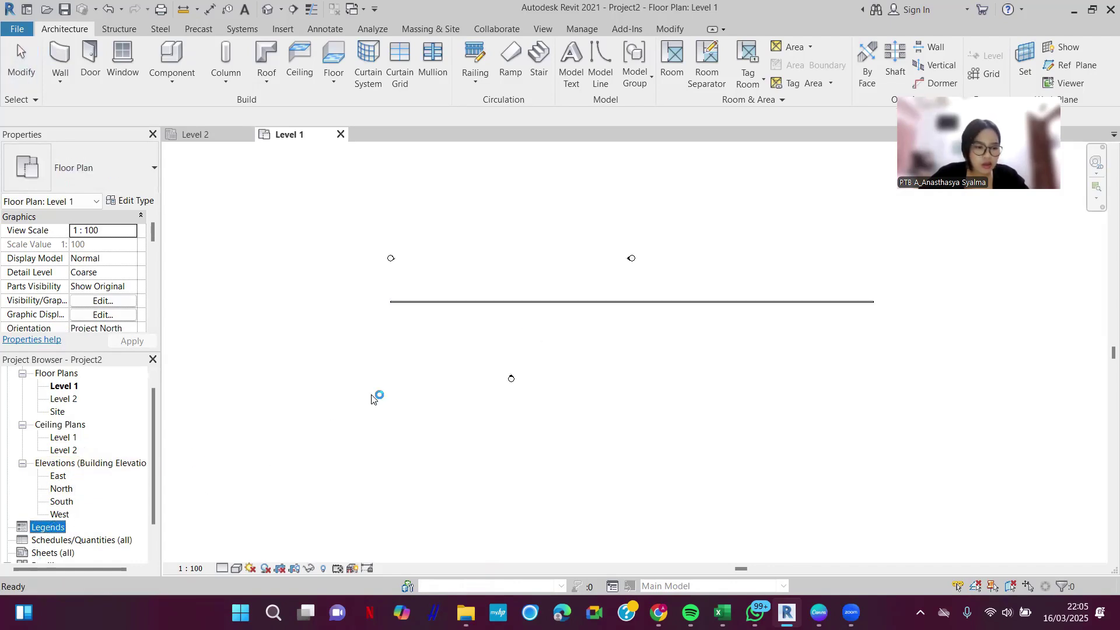
left_click(515, 333)
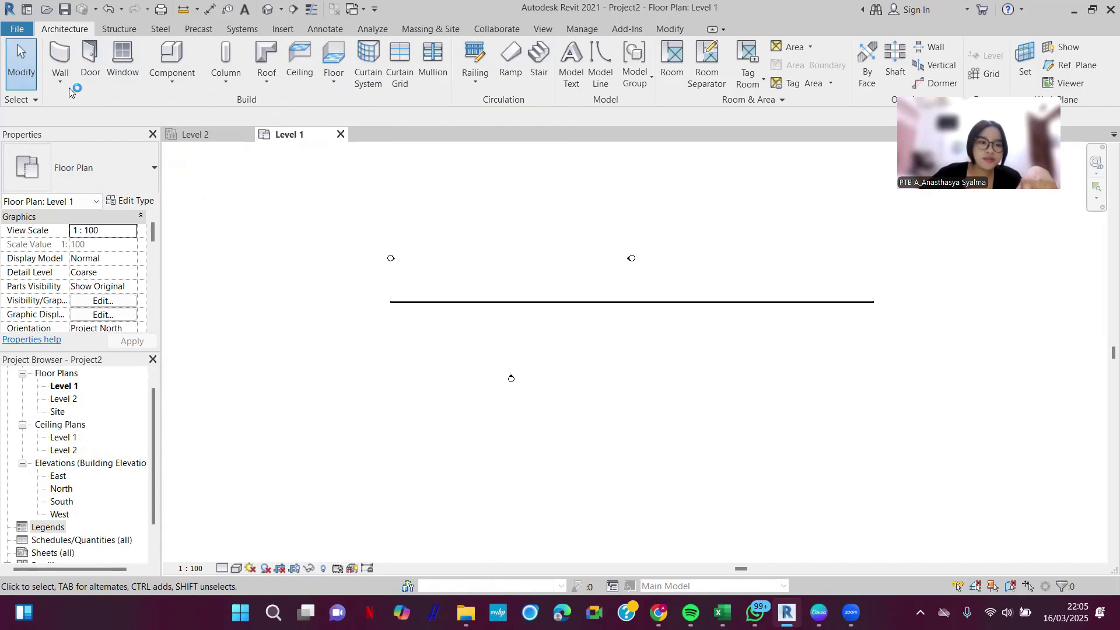
Step: Examine the component placement options, the structural and architectural column types, the Ceiling tool's properties and the steel tools
left_click(171, 77)
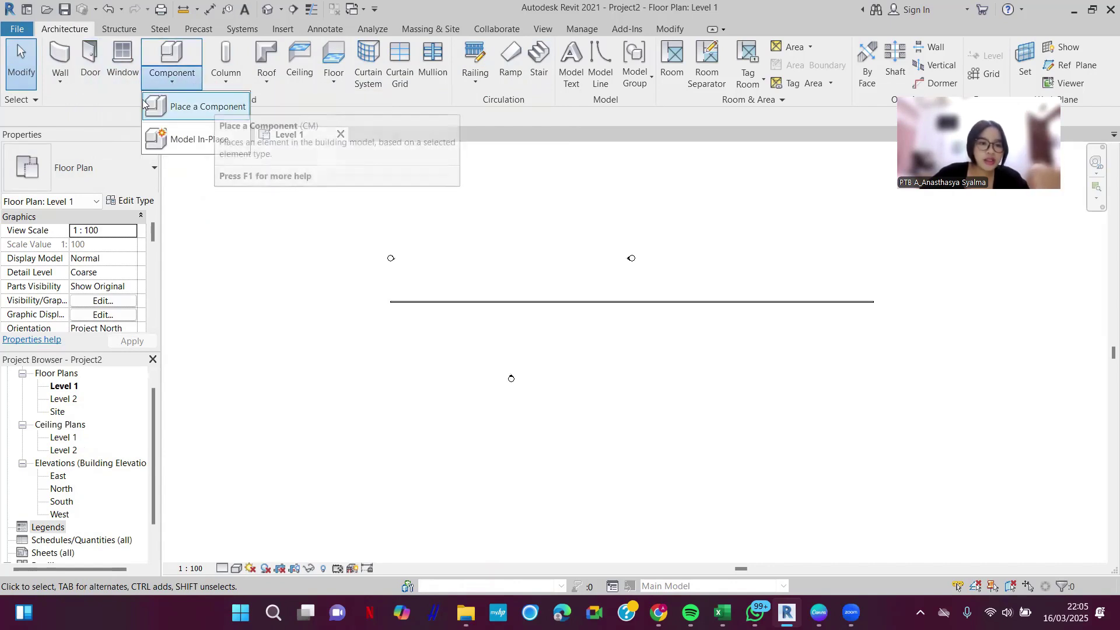
left_click(229, 77)
left_click(228, 78)
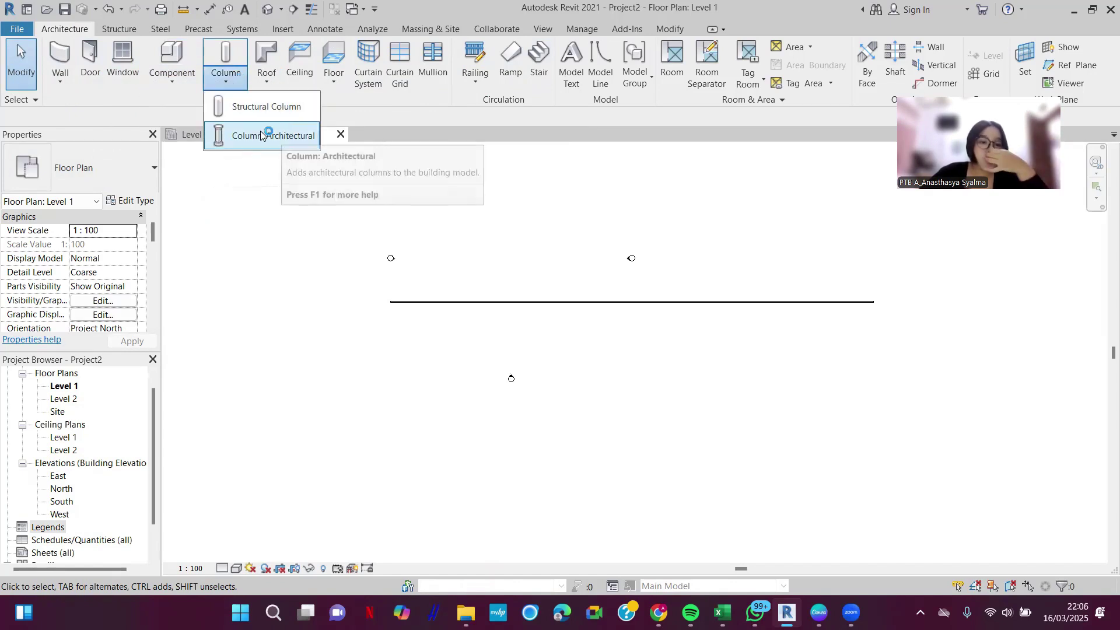
left_click(244, 104)
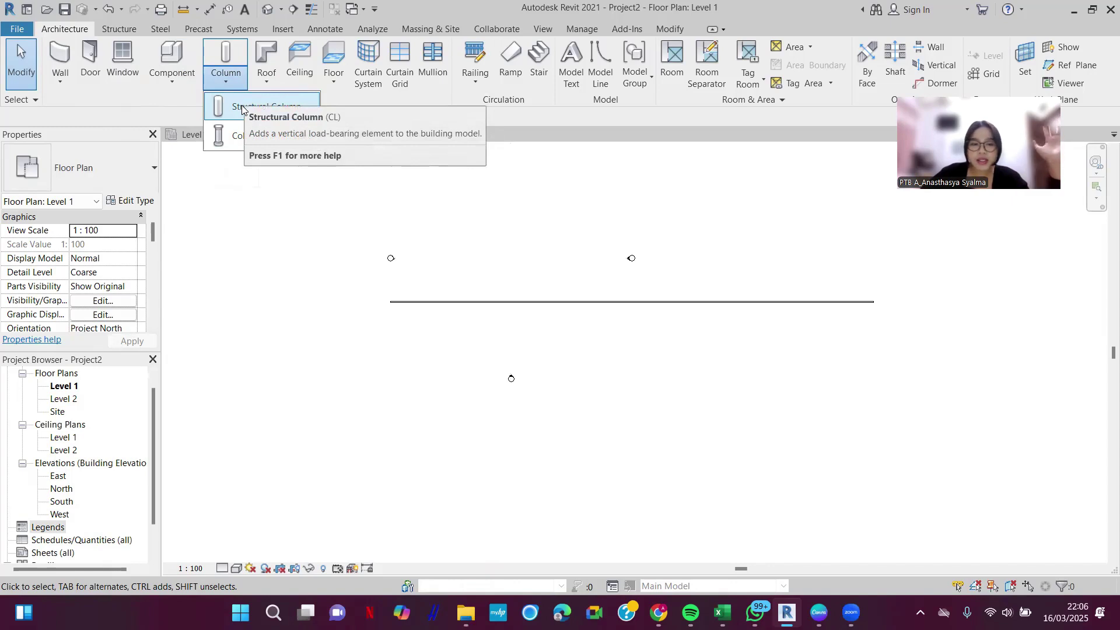
left_click(263, 78)
left_click(300, 63)
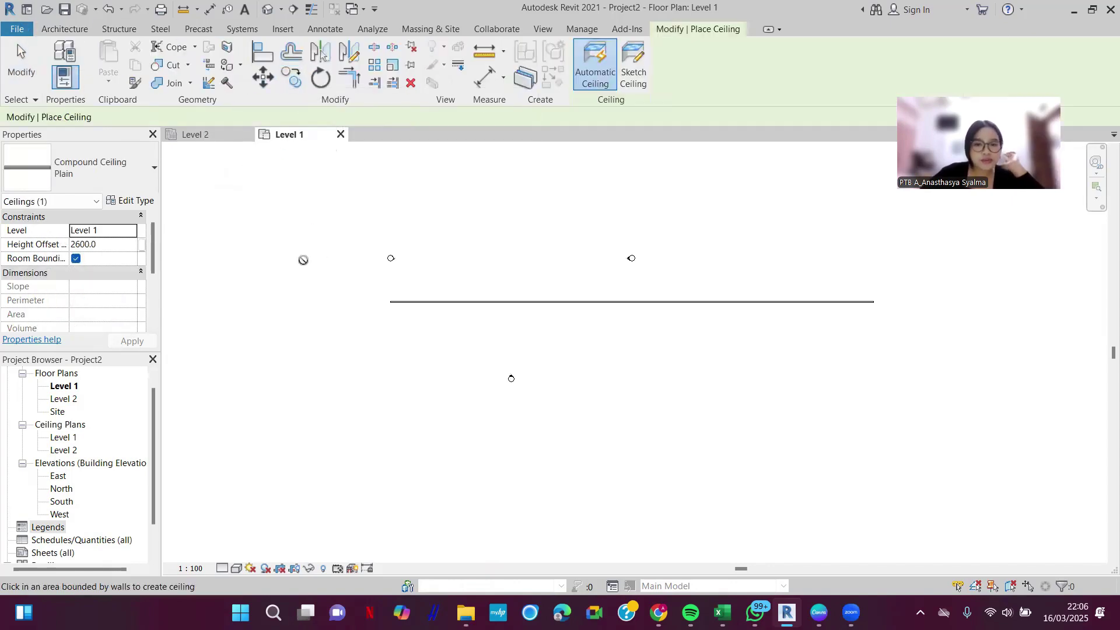
left_click(64, 28)
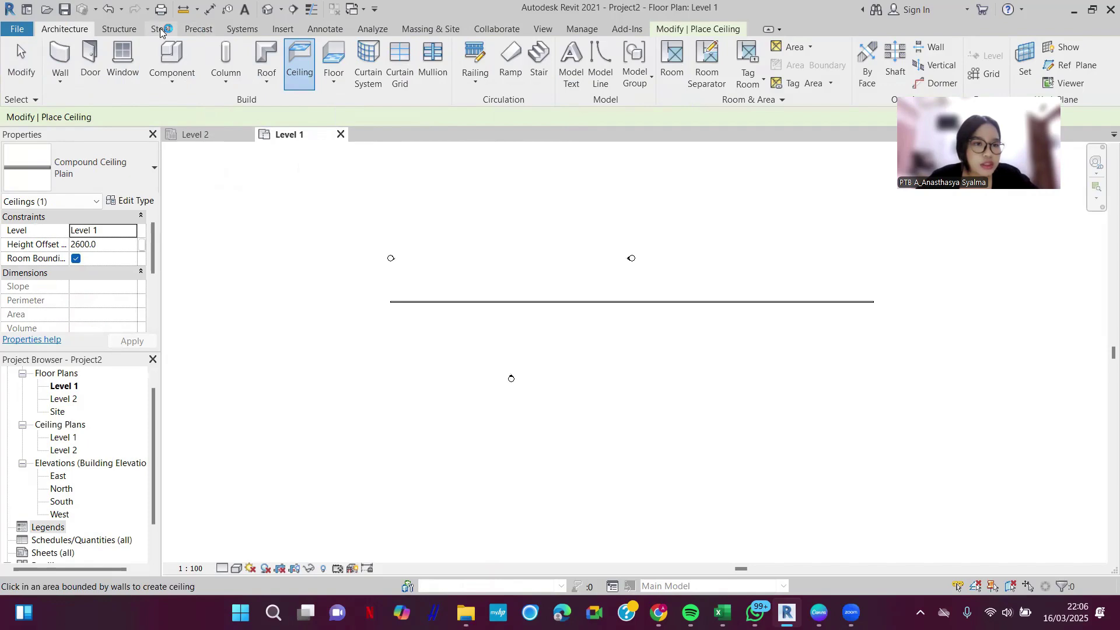
left_click(162, 30)
Step: Create a new project from the Mechanical-Default template and show its HVAC, piping and electrical system tools
left_click(21, 29)
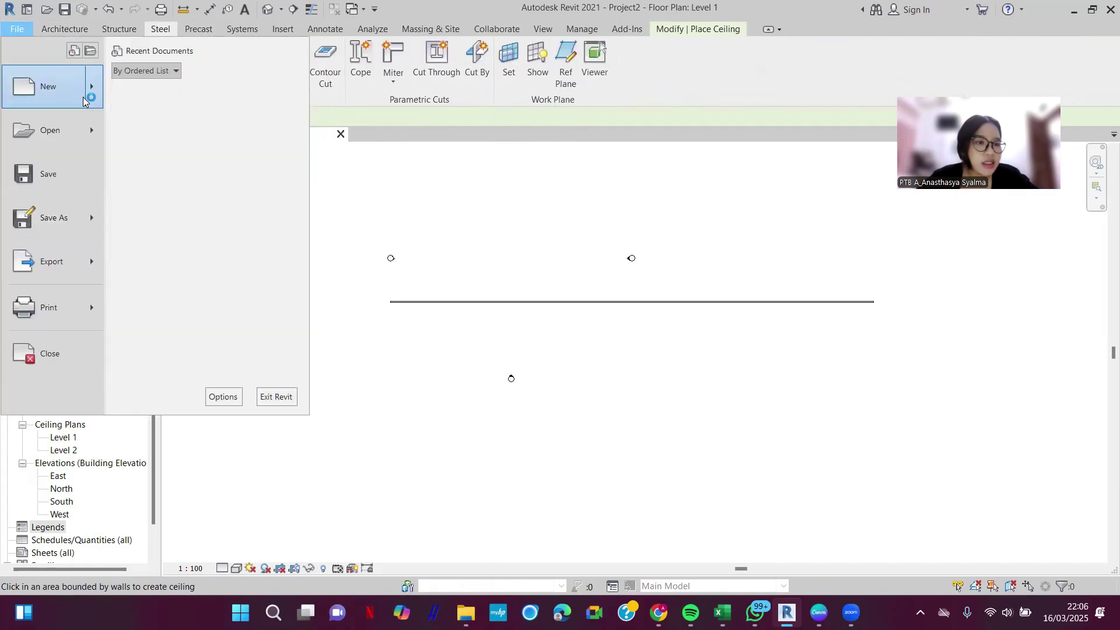
mouse_move(88, 97)
left_click(158, 89)
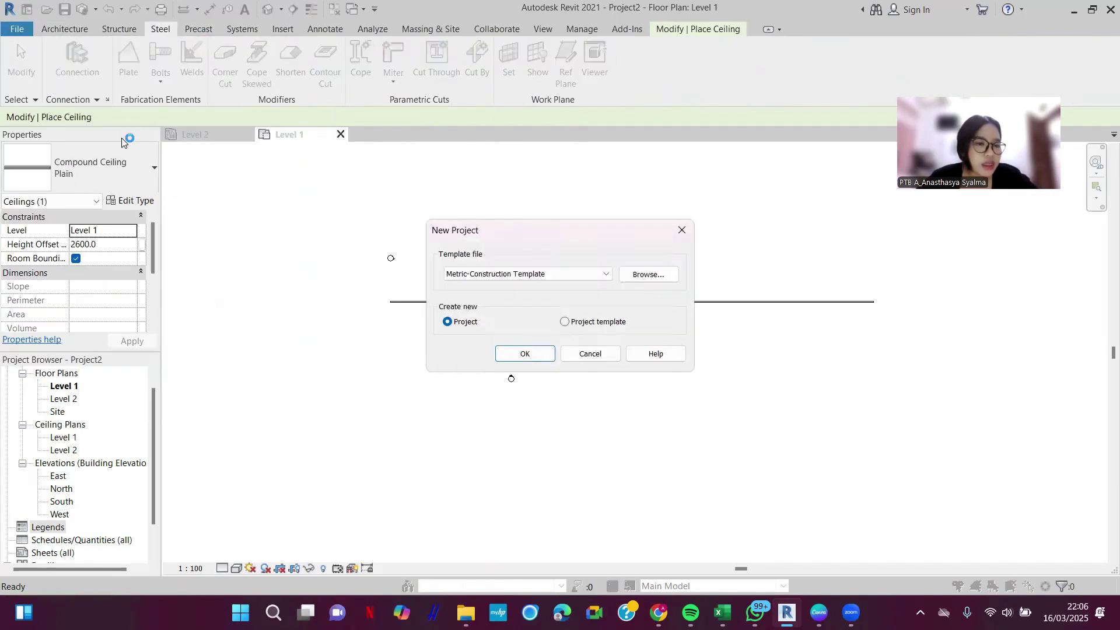
left_click(540, 274)
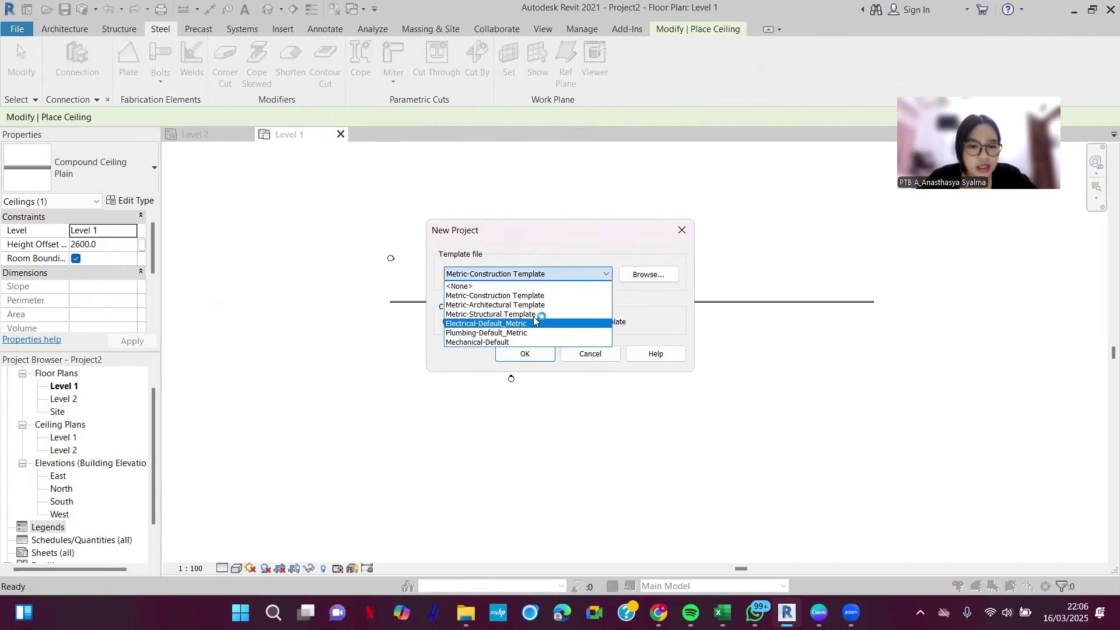
left_click(531, 342)
left_click(525, 354)
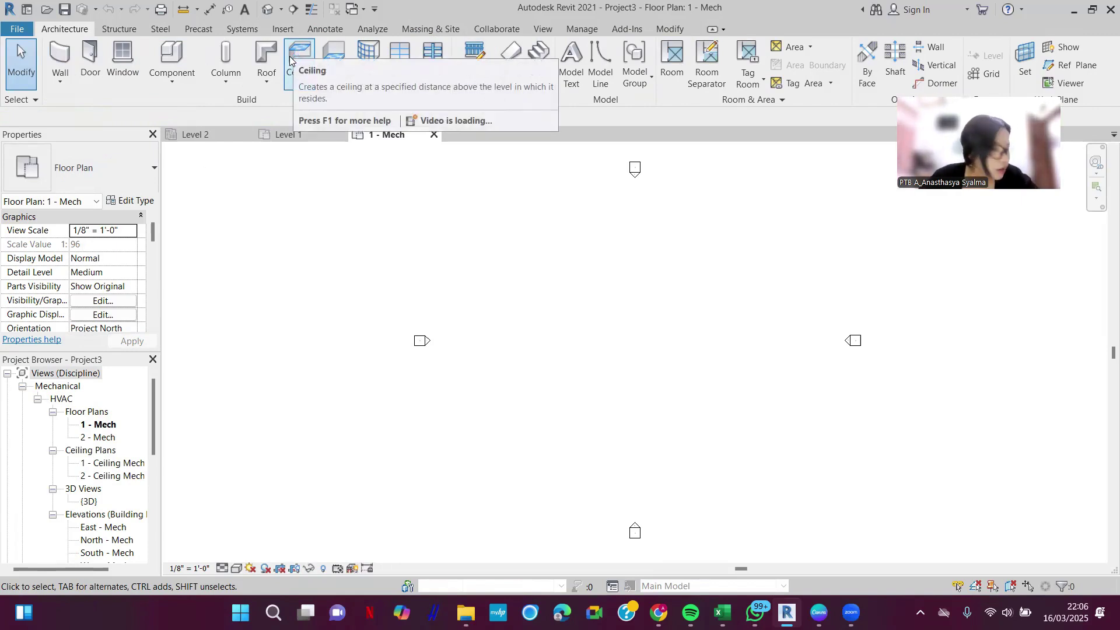
left_click(253, 30)
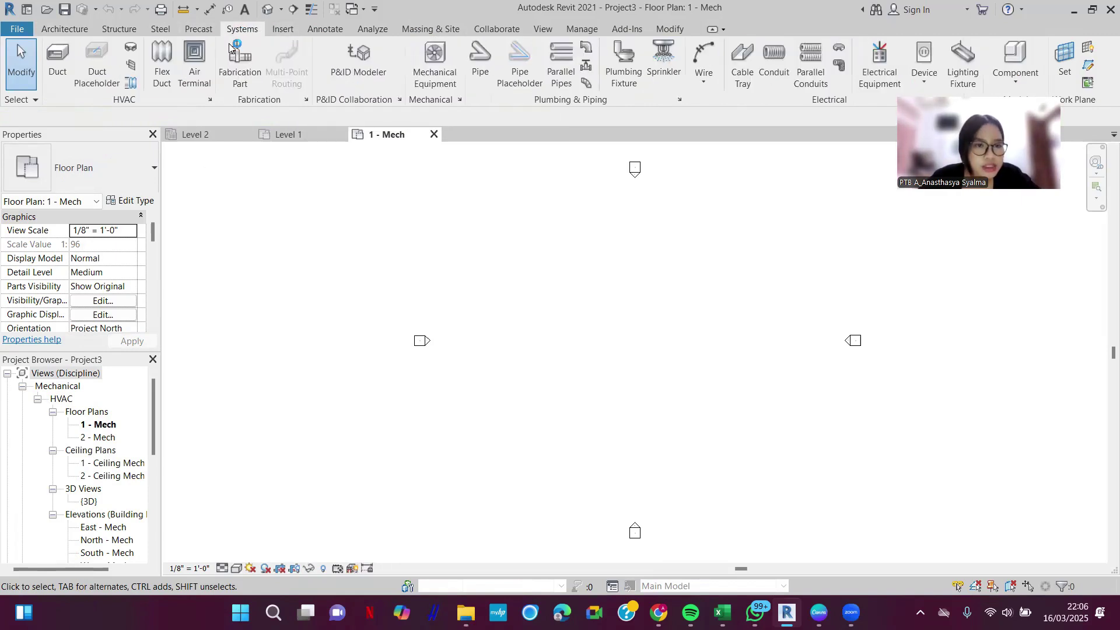